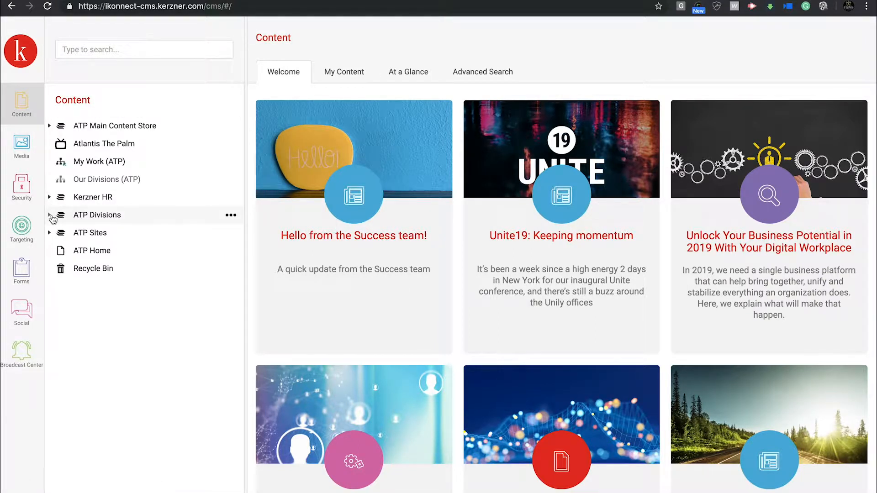
# Step: Create and publish a News Repository named "Test News 2" under the Site Content Store of ATP HR in ATP Divisions
pyautogui.click(51, 216)
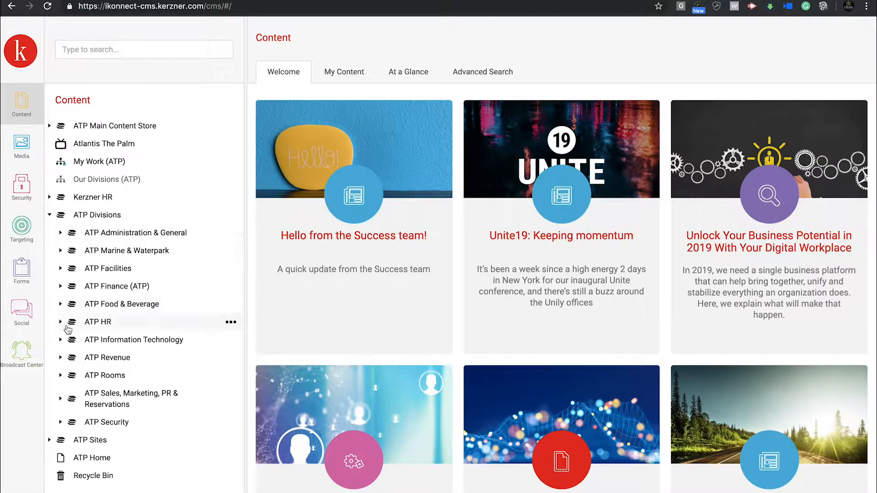
pyautogui.click(60, 323)
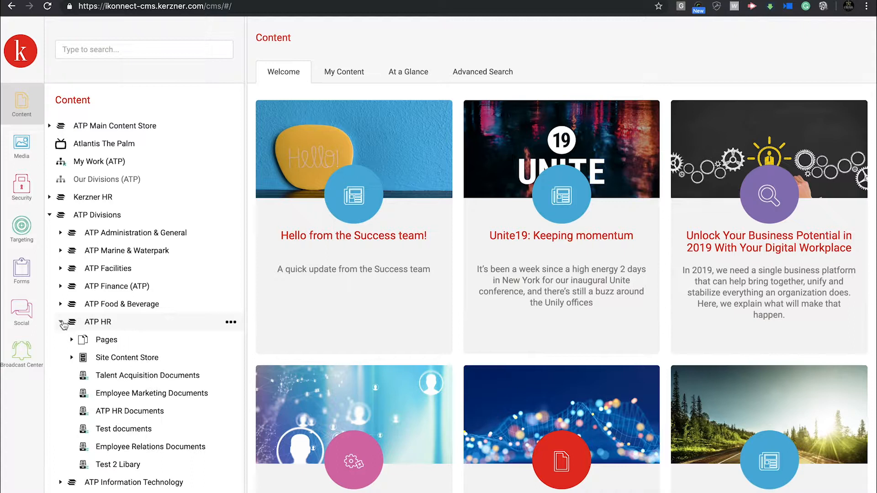
pyautogui.scroll(-3, 161, 358)
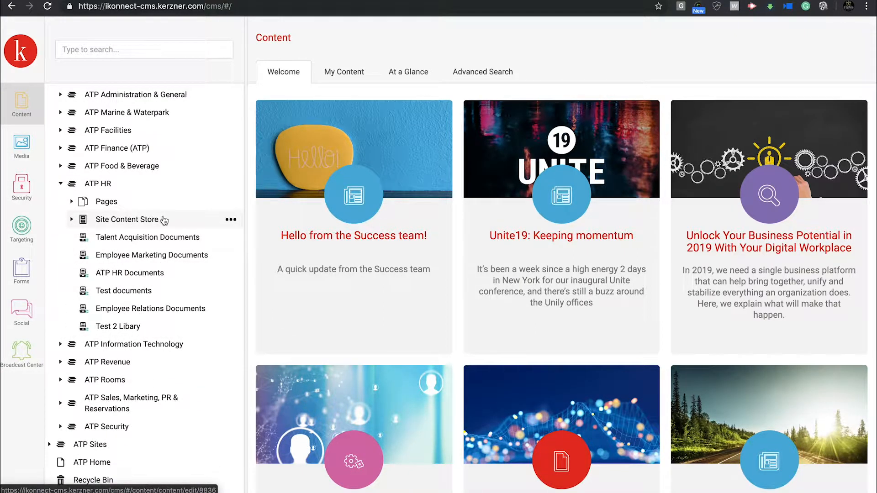
pyautogui.click(231, 221)
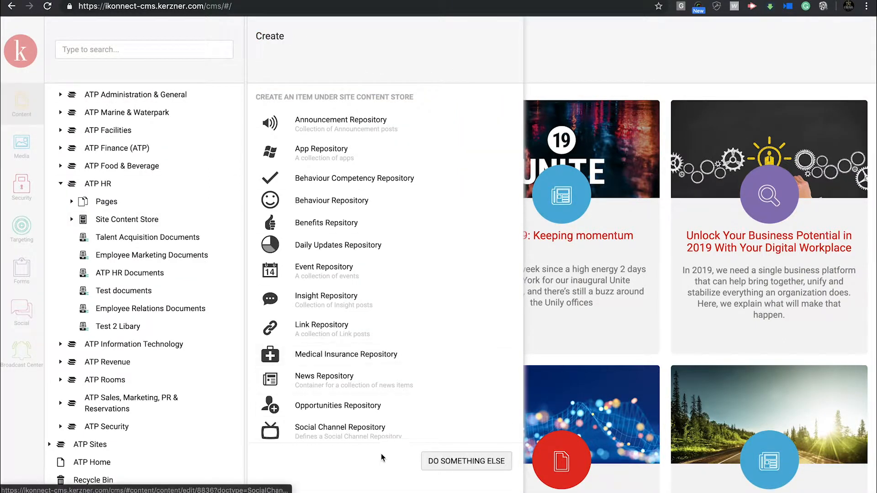
pyautogui.click(356, 381)
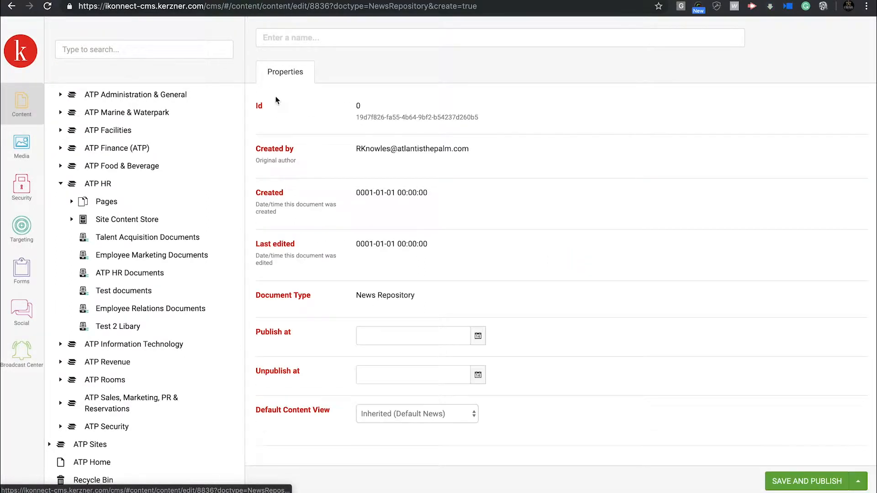
pyautogui.write('Test News 2')
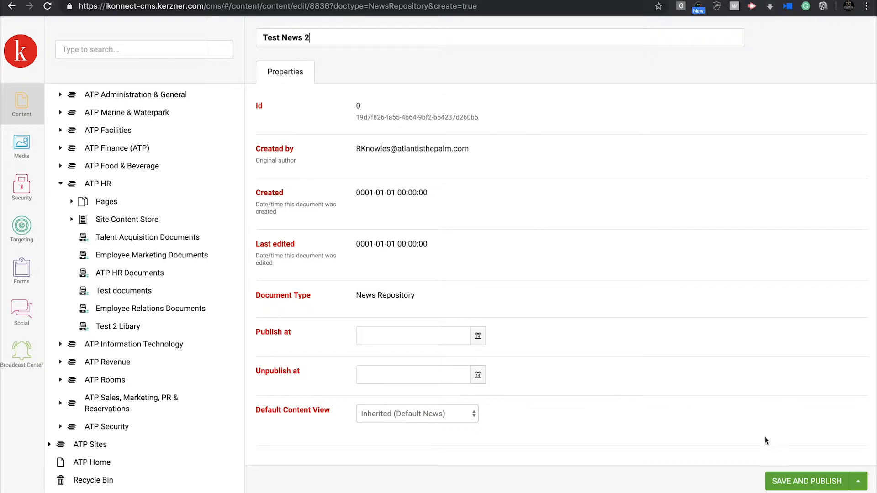
pyautogui.click(802, 481)
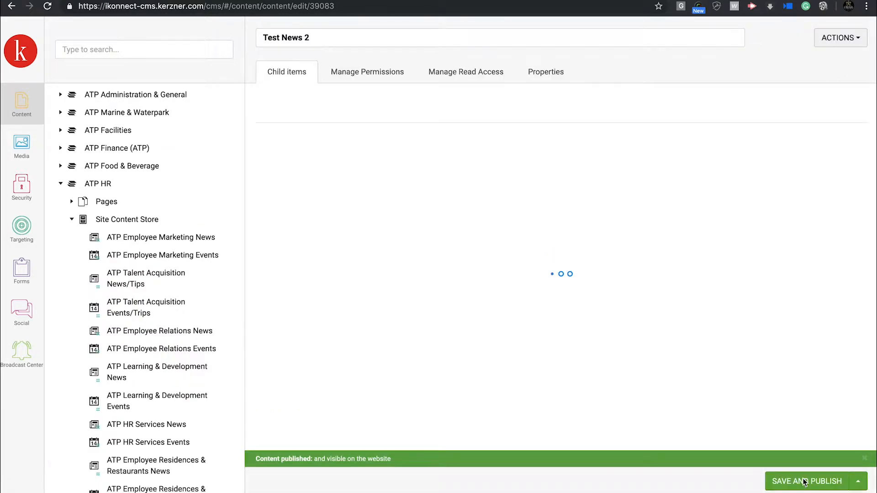
# Step: Create a news item in the Test News 2 repository, name it "My First Topic" and mark it as Featured
pyautogui.click(311, 110)
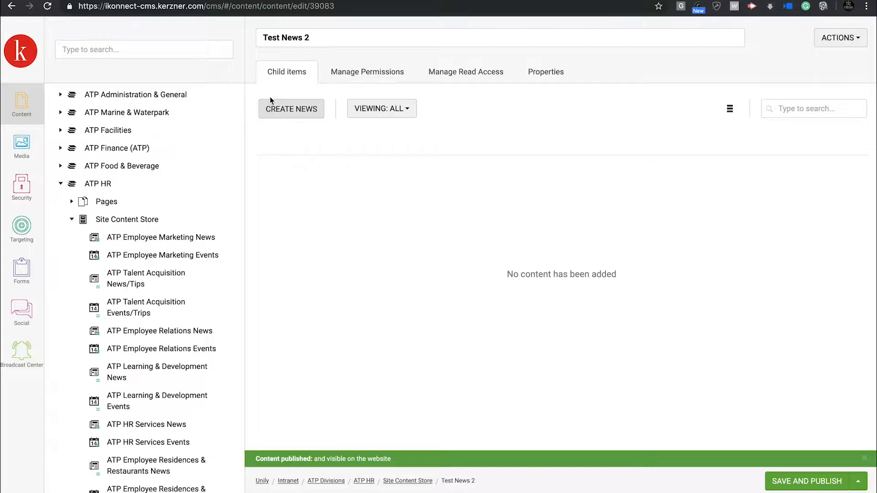
pyautogui.click(296, 113)
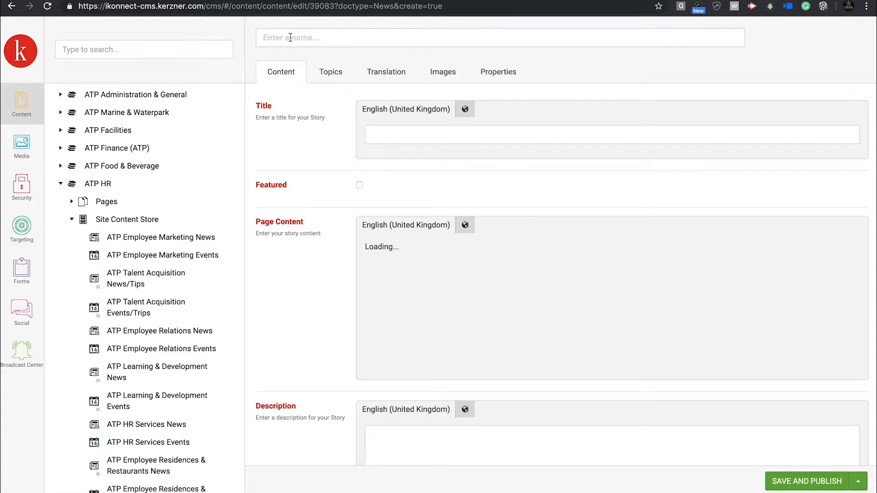
pyautogui.click(292, 37)
pyautogui.write('My First Topic')
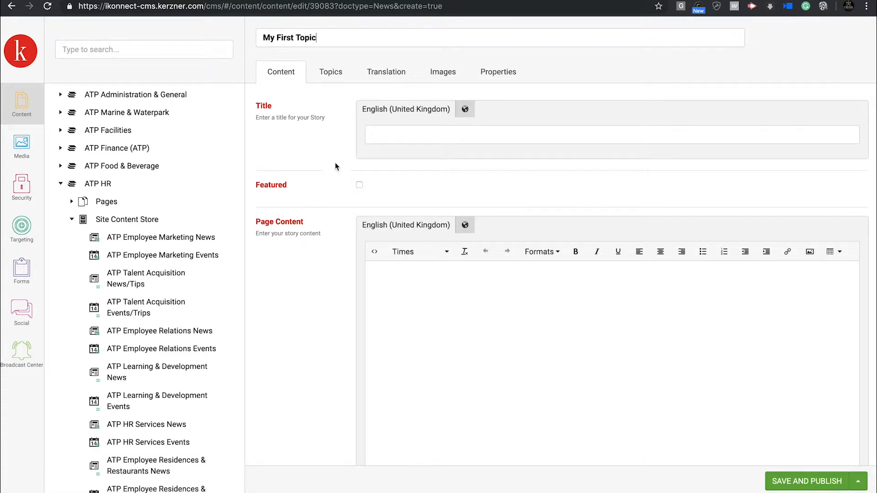
pyautogui.click(361, 187)
# Step: Paste the copied Atlantis Career Development Program article into Page Content and enter "Small Description" as the description
pyautogui.scroll(-3, 423, 296)
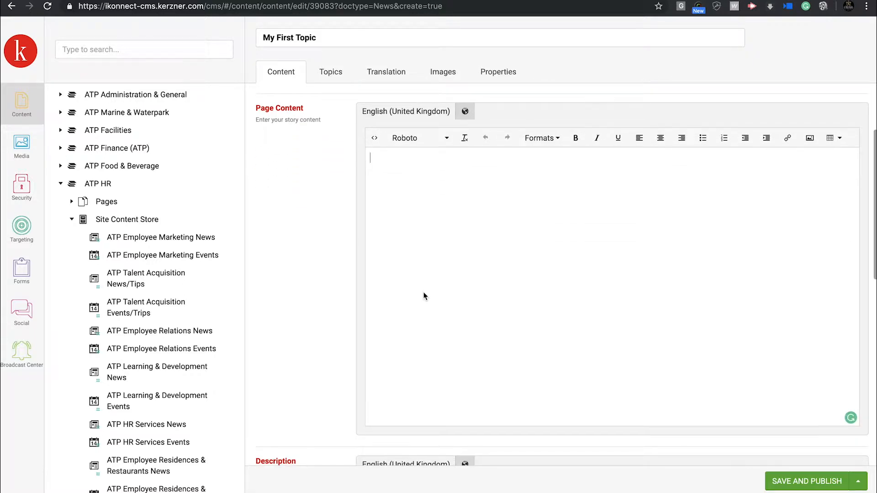
pyautogui.hotkey('ctrl', 'v')
pyautogui.scroll(-5, 423, 296)
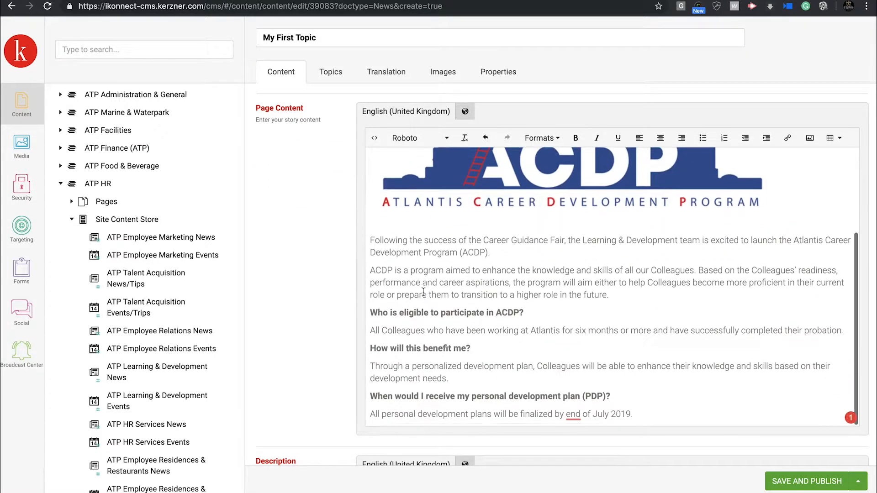
pyautogui.click(373, 282)
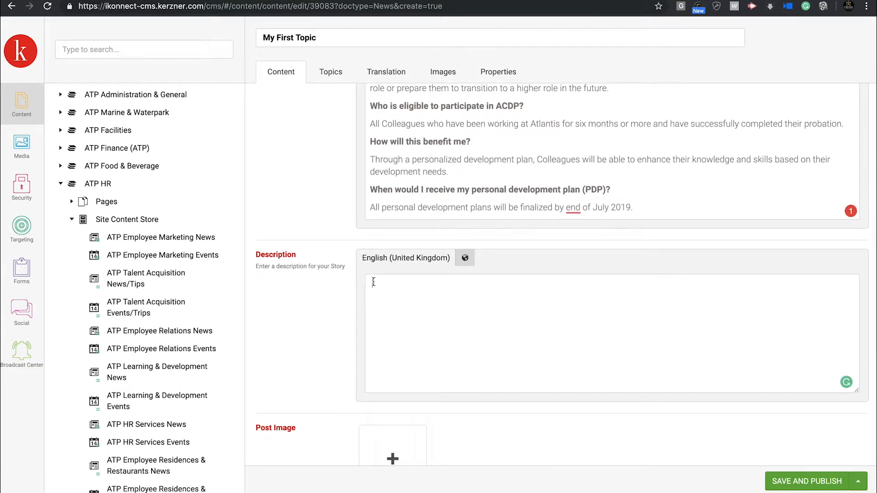
pyautogui.write('Small Description')
# Step: Set the post image to the group photo of staff in front of the patterned wall from the Stock Images folder
pyautogui.scroll(-3, 402, 439)
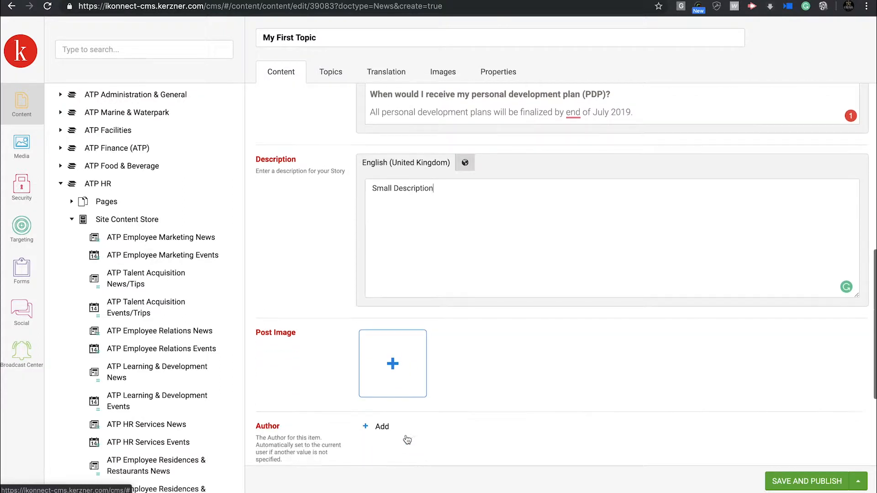
pyautogui.click(393, 346)
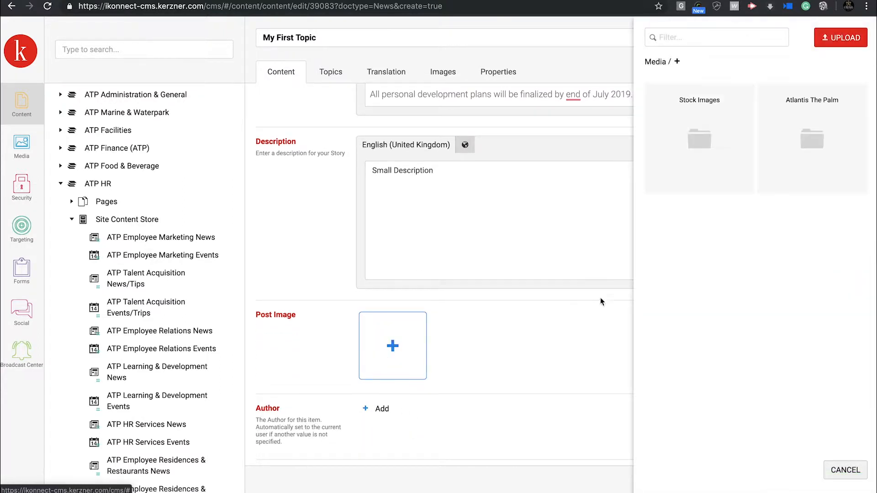
pyautogui.click(706, 142)
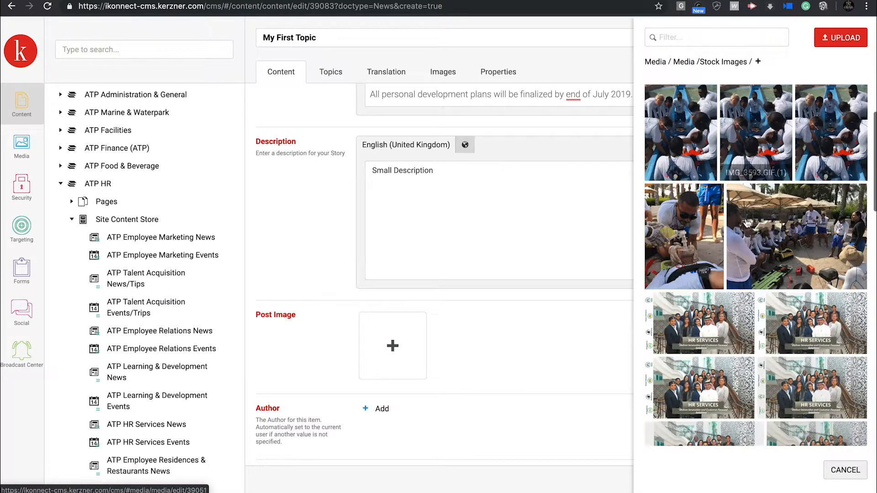
pyautogui.click(803, 264)
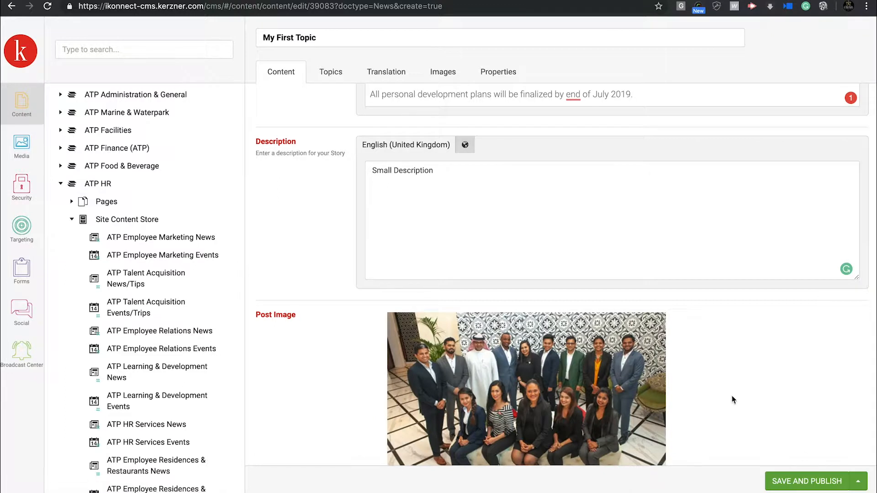
# Step: Set the article date to 18 June 2019 and enable Disable Social Features
pyautogui.scroll(-5, 732, 396)
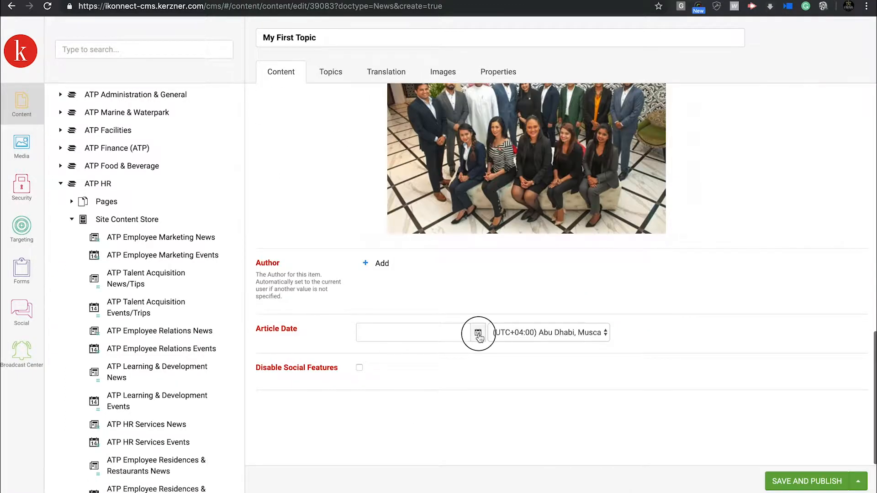
pyautogui.click(478, 333)
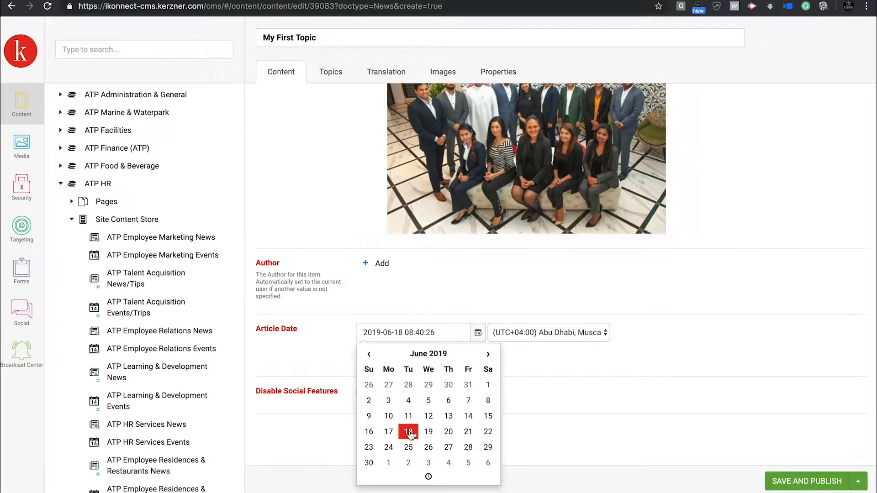
pyautogui.click(591, 425)
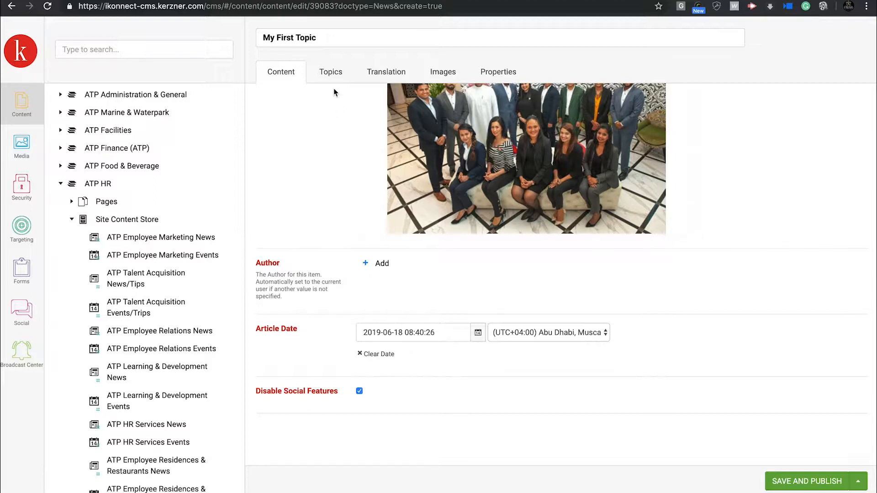
# Step: Assign the topics CSR and Leadership to the news item
pyautogui.click(333, 73)
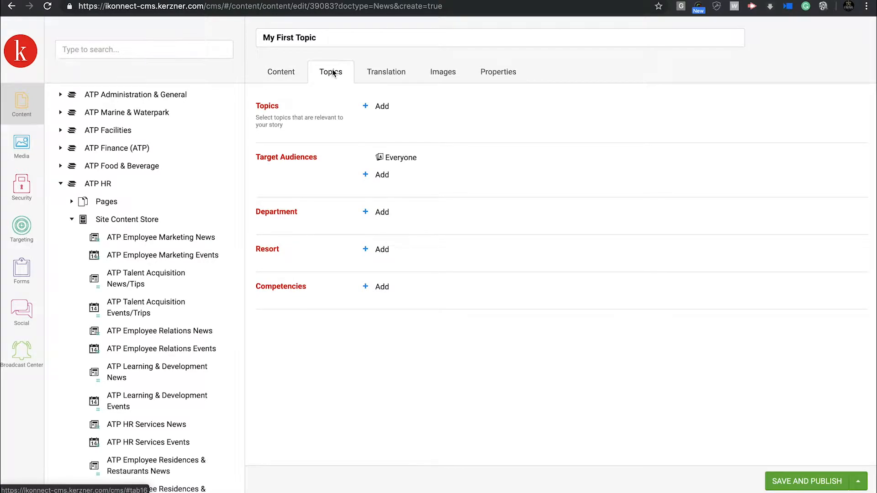
pyautogui.click(383, 109)
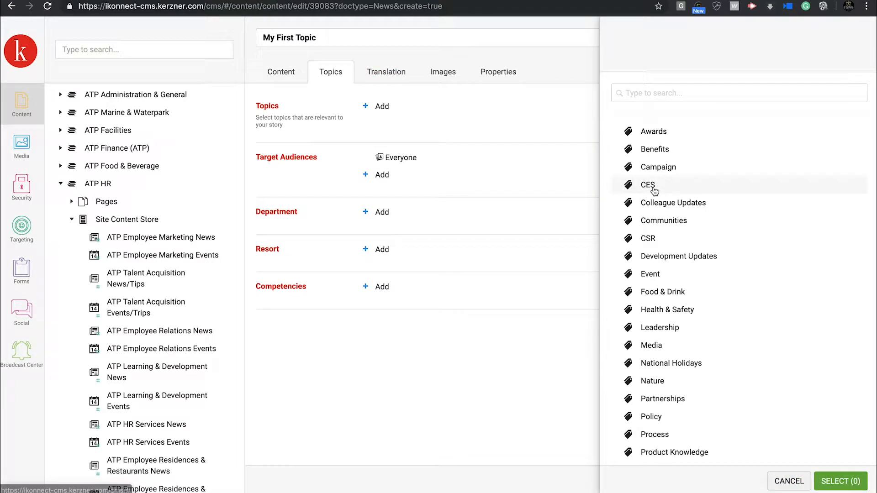
pyautogui.click(648, 238)
pyautogui.click(663, 328)
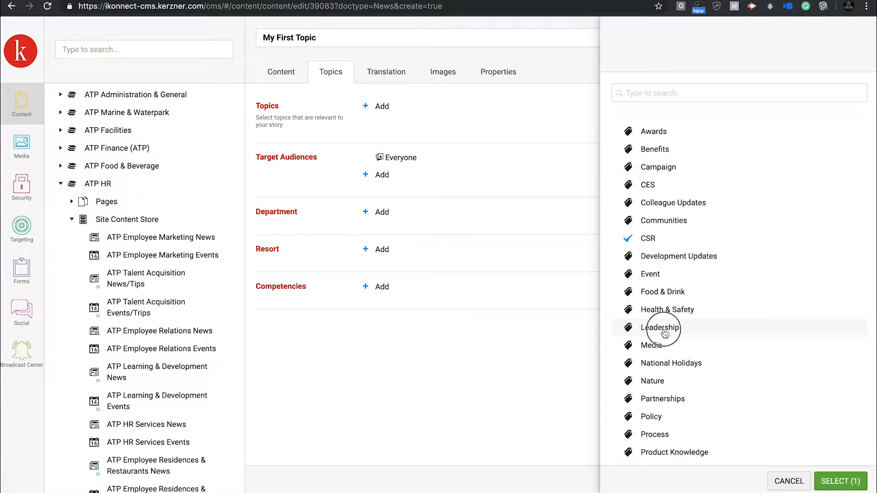
pyautogui.click(839, 480)
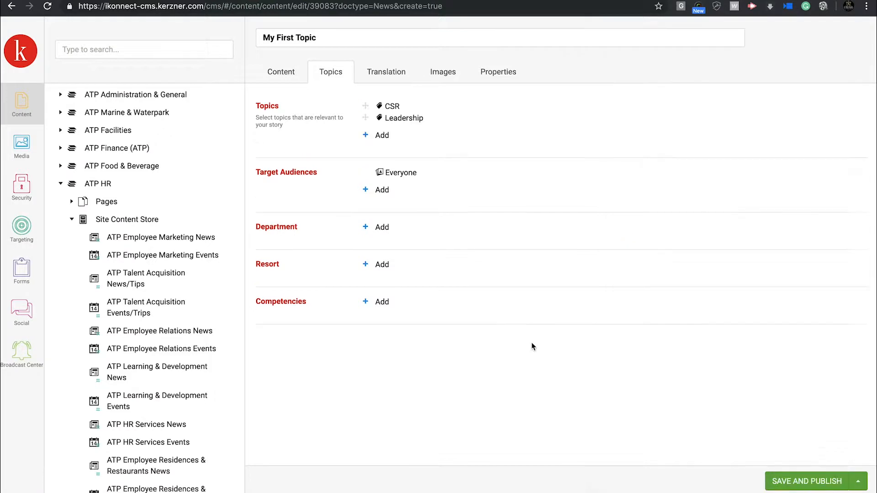
# Step: Add Culinary, Internal Audit and All Departments as the news item's departments
pyautogui.click(382, 228)
pyautogui.click(654, 167)
pyautogui.click(664, 328)
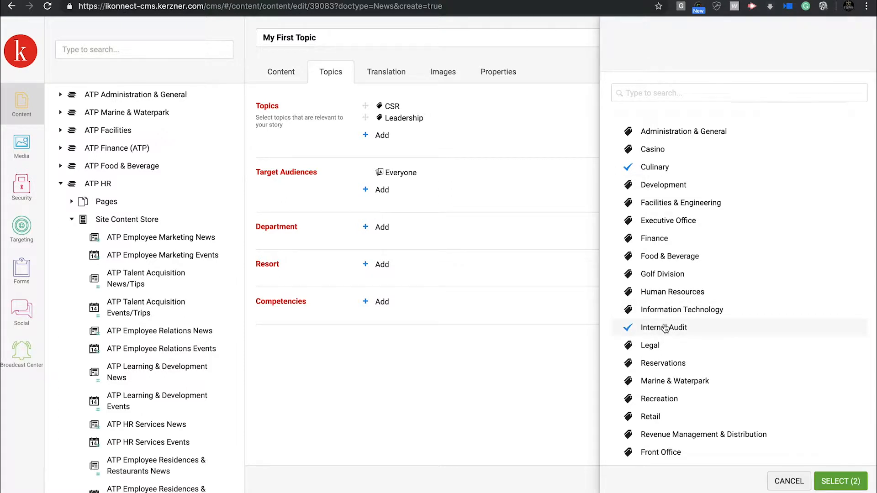
pyautogui.scroll(-4, 662, 347)
pyautogui.click(662, 447)
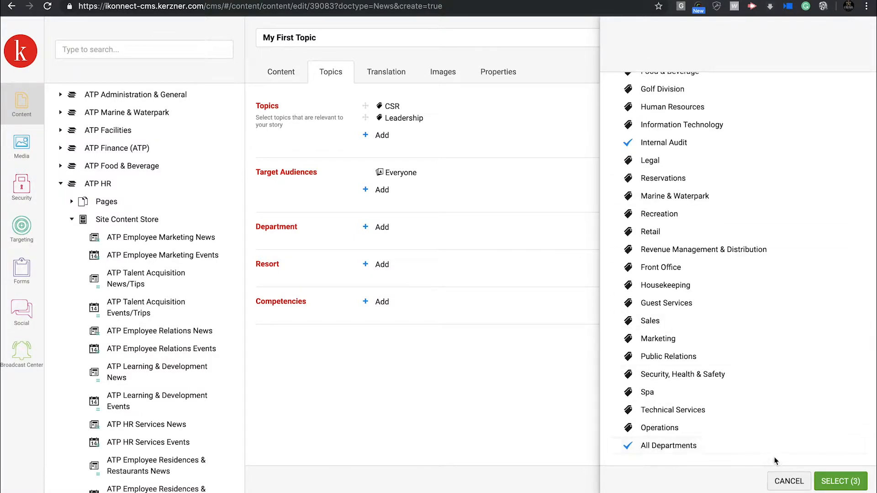
pyautogui.click(854, 482)
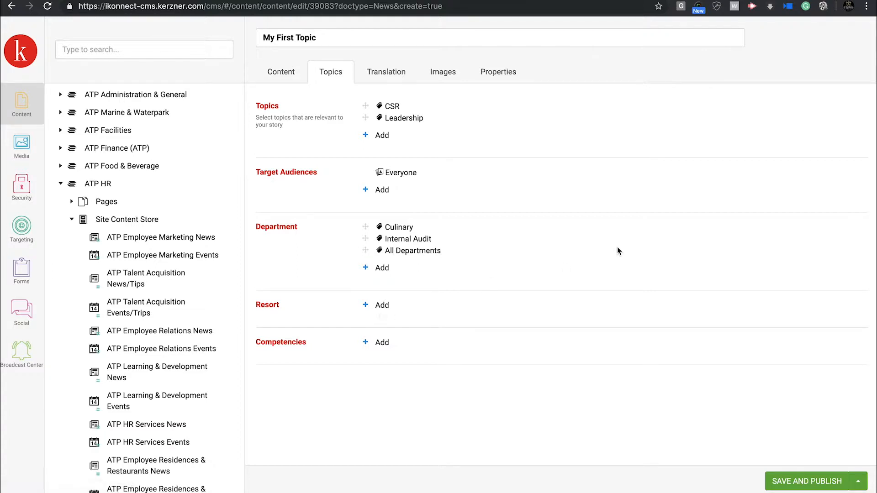
# Step: Add Atlantis The Palm as the resort, and save and publish the news item
pyautogui.click(382, 305)
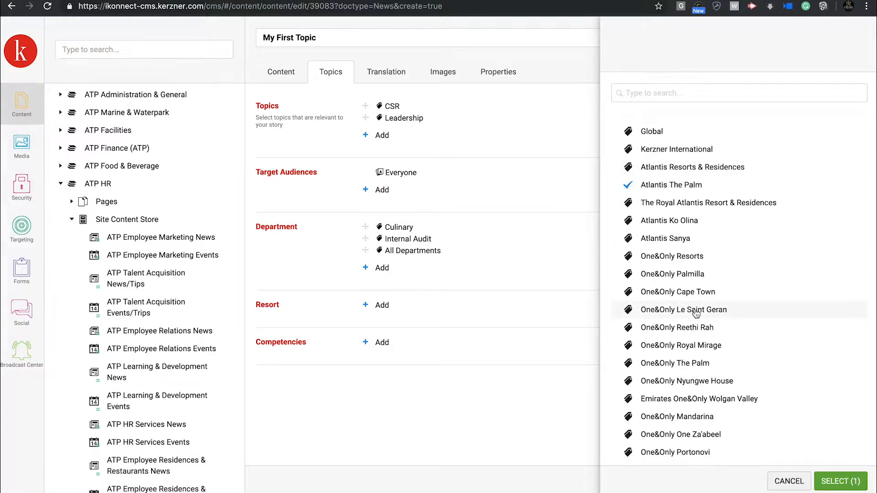
pyautogui.click(840, 483)
pyautogui.click(819, 480)
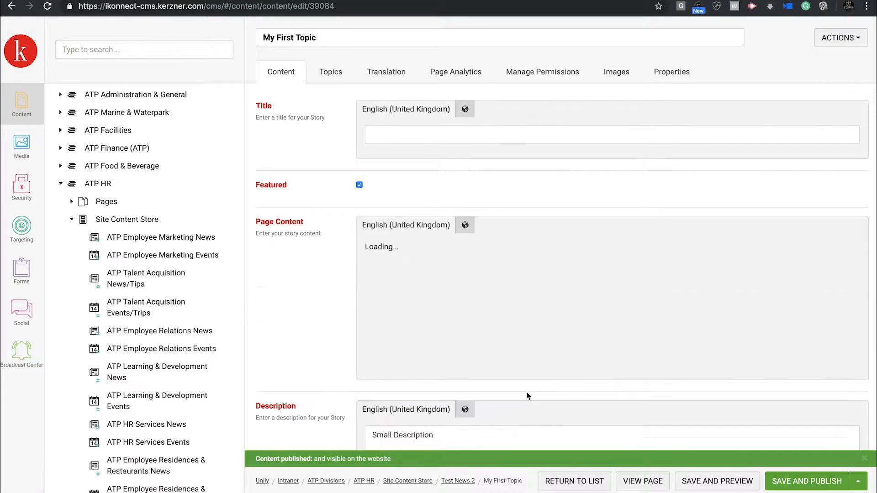
# Step: Review the published article's fields and open the Test News 2 repository to view its child items
pyautogui.scroll(-10, 293, 377)
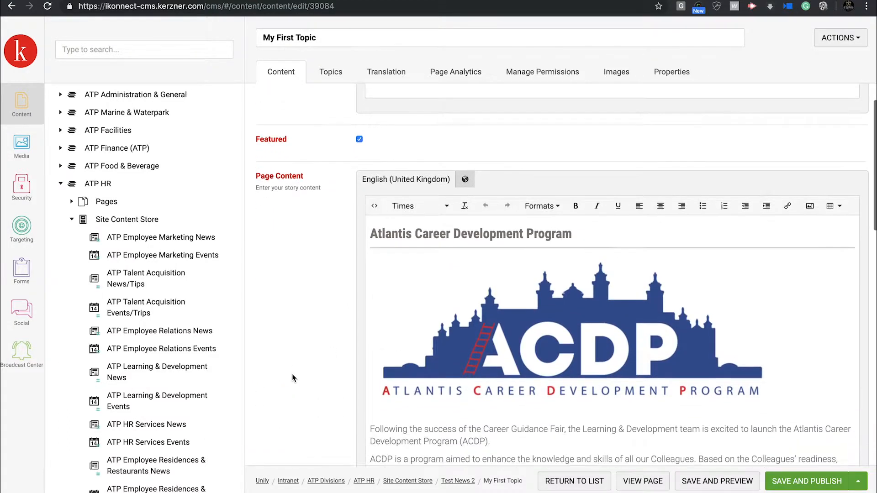
pyautogui.scroll(-3, 293, 377)
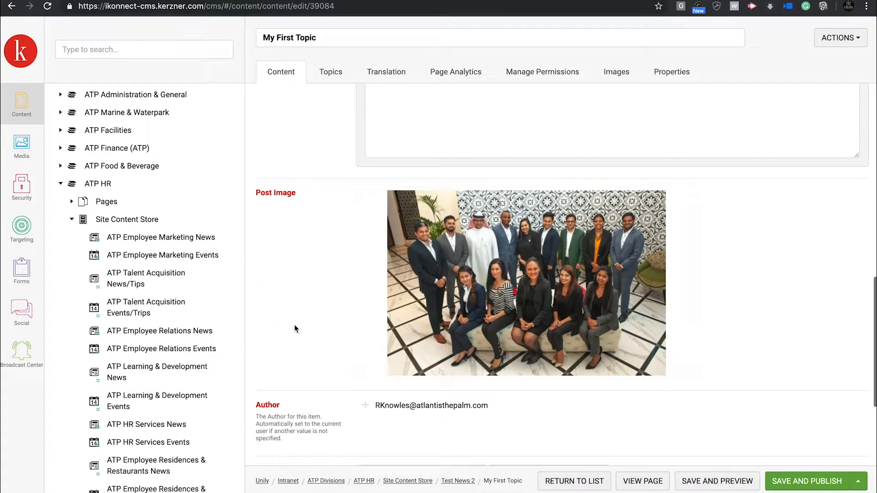
pyautogui.scroll(-2, 196, 304)
pyautogui.scroll(-1, 198, 305)
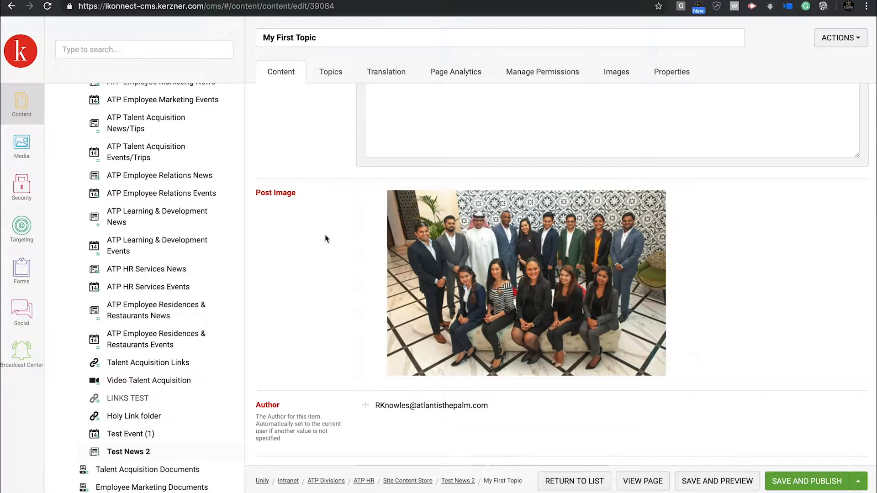
pyautogui.scroll(-2, 325, 234)
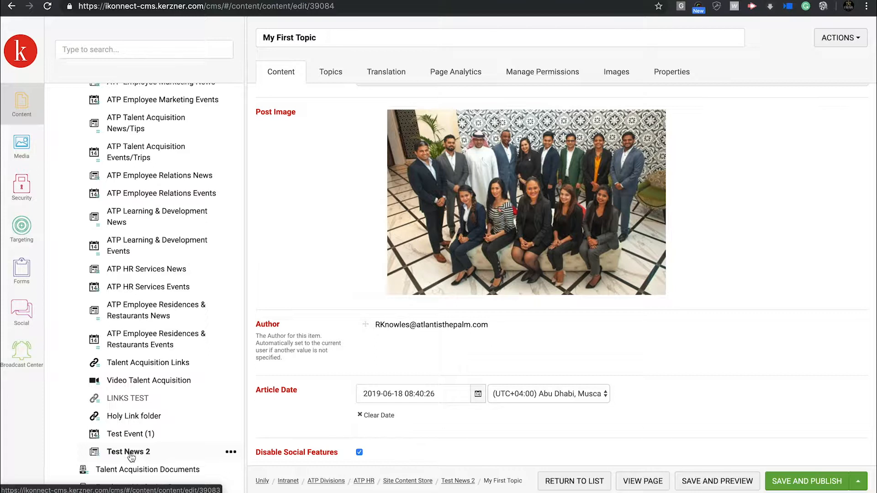
pyautogui.scroll(-3, 131, 459)
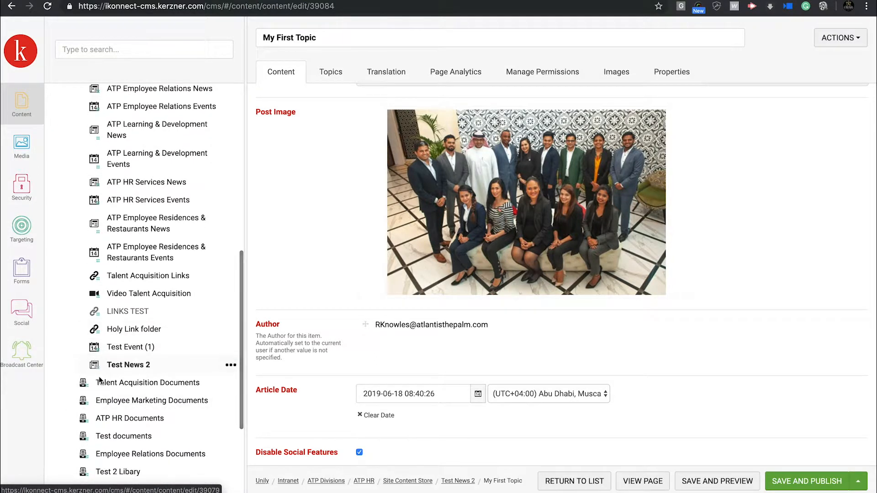
pyautogui.click(126, 365)
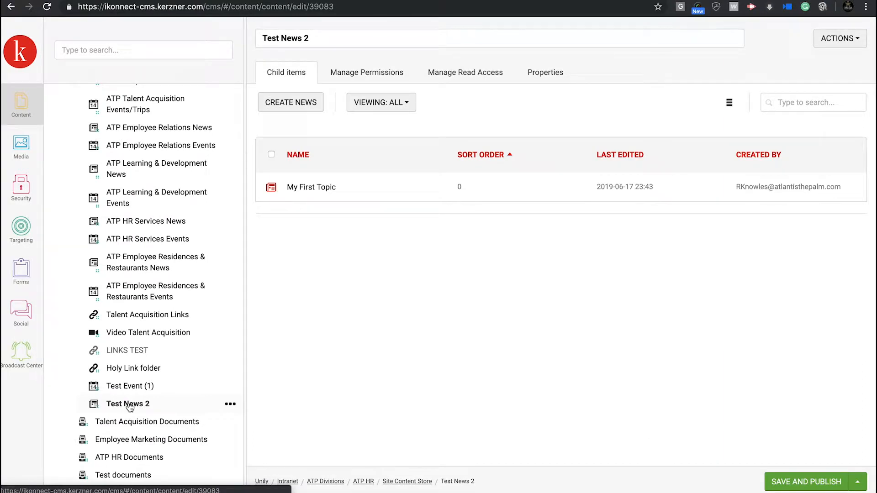
# Step: Create a news item named My second Topic in Test News 2, title it Topic 2, and paste the copied story into its page content
pyautogui.click(293, 103)
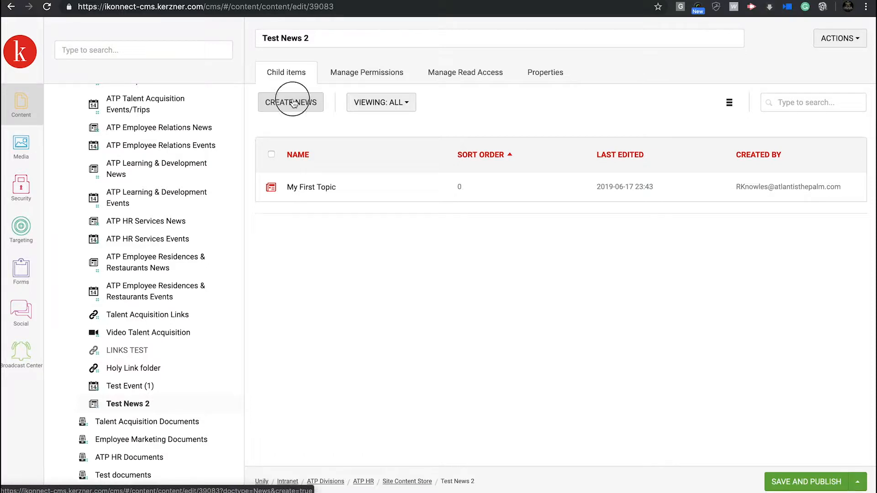
pyautogui.write('My ')
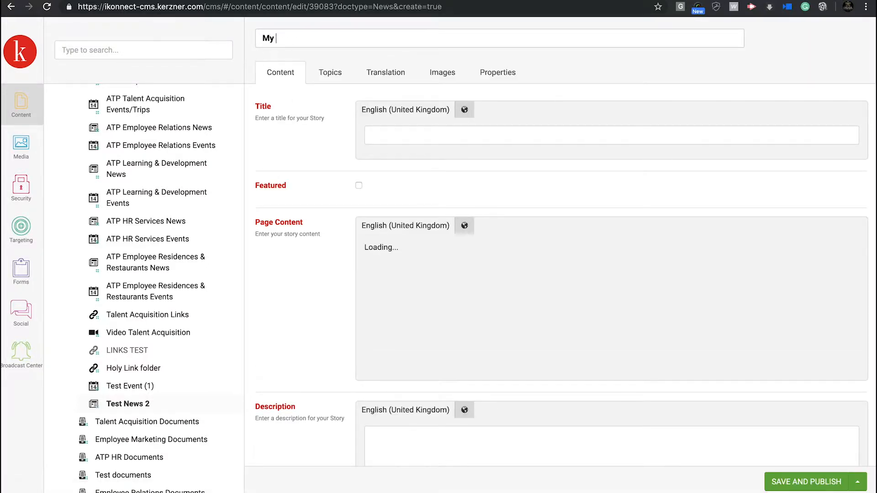
pyautogui.write('second Topic')
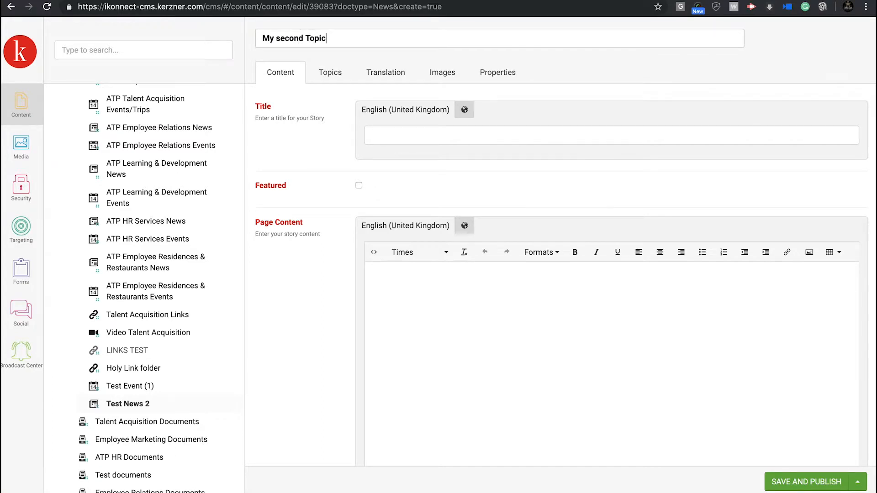
pyautogui.write('Topic 2')
pyautogui.click(418, 296)
pyautogui.press('super+v')
# Step: Set thumbnail_IMG_3569.jpg from the Stock Images media folder as the post image and save the news item
pyautogui.scroll(-10, 448, 319)
pyautogui.click(396, 335)
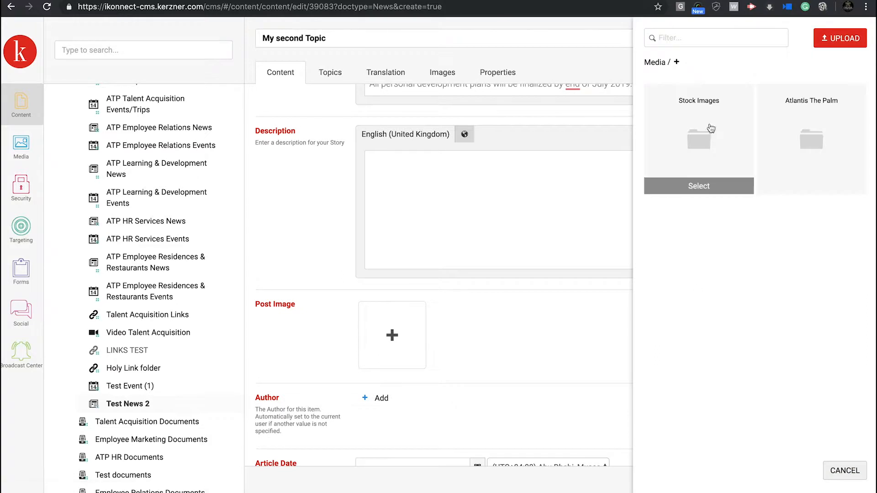
pyautogui.click(704, 130)
pyautogui.click(771, 343)
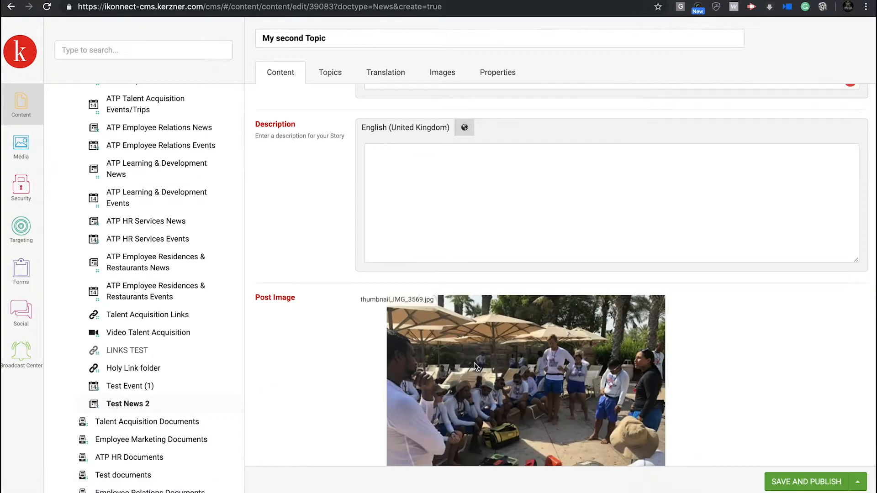
pyautogui.scroll(-5, 457, 320)
pyautogui.click(411, 333)
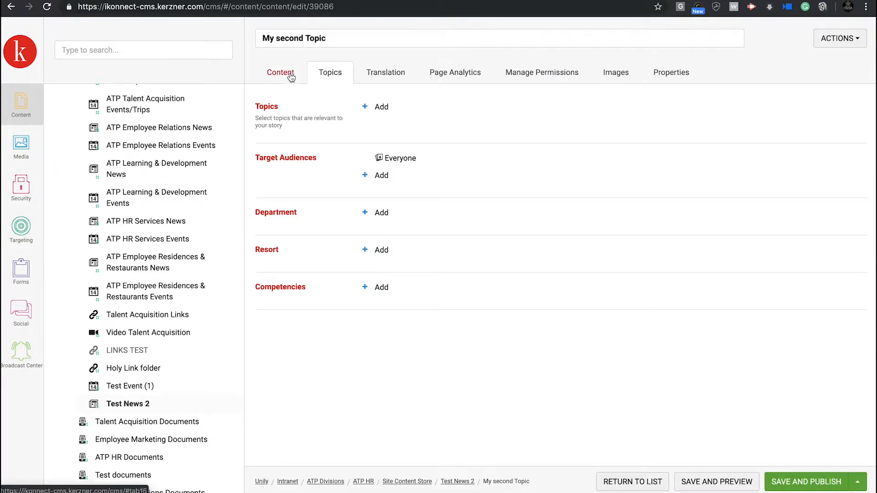
# Step: Assign the topics Campaign and CSR to My second Topic
pyautogui.click(289, 75)
pyautogui.click(333, 75)
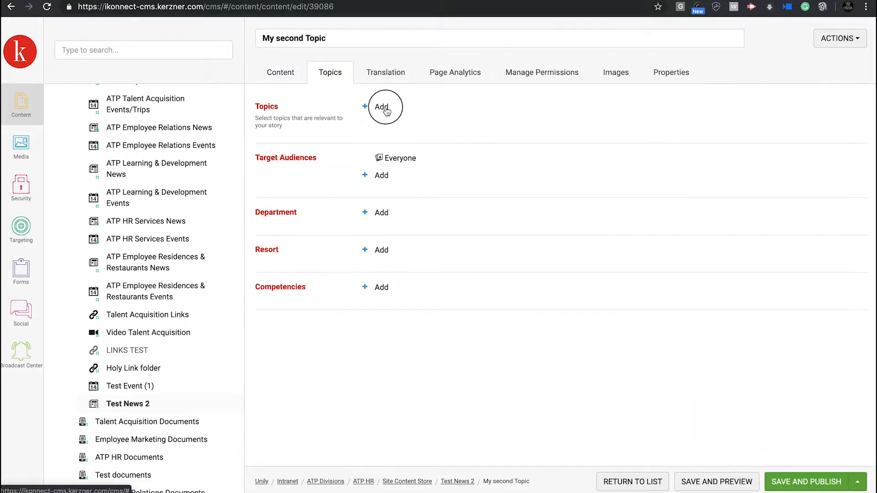
pyautogui.click(381, 107)
pyautogui.click(654, 168)
pyautogui.click(649, 239)
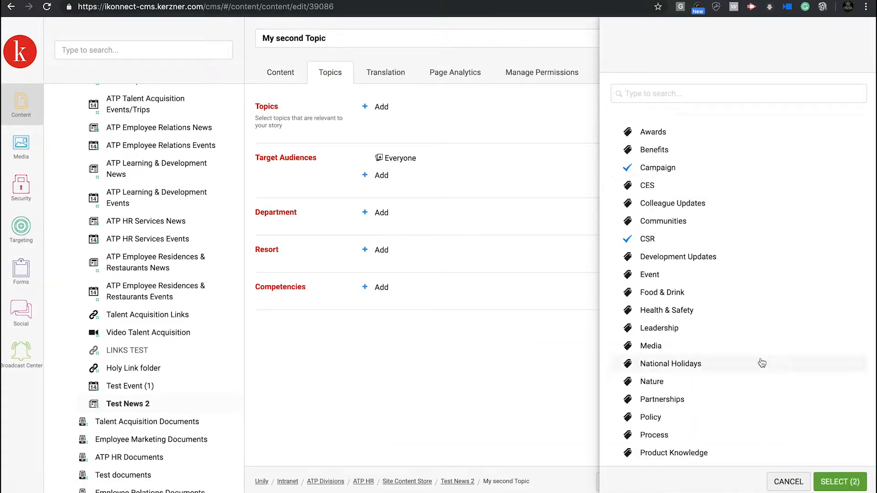
pyautogui.click(840, 481)
# Step: Add All Departments as the department of My second Topic
pyautogui.click(383, 229)
pyautogui.scroll(-4, 671, 365)
pyautogui.click(672, 450)
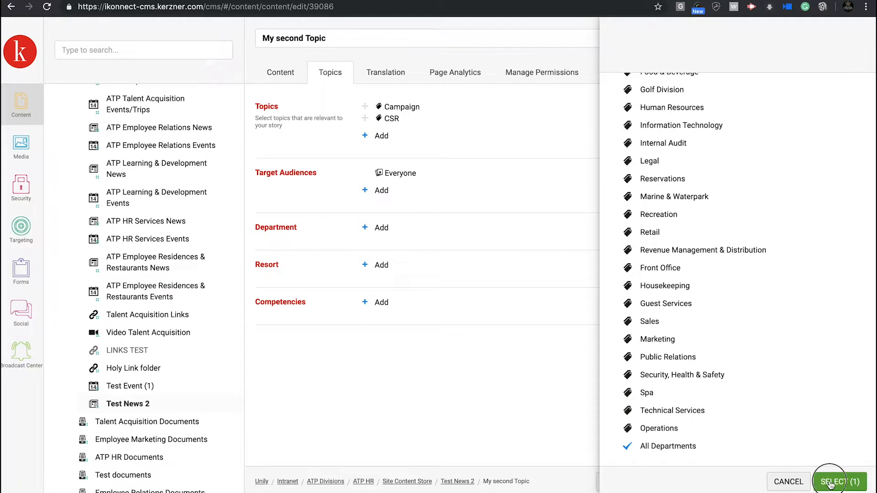
pyautogui.click(840, 481)
# Step: Add Atlantis The Palm as the resort of My second Topic
pyautogui.click(383, 283)
pyautogui.scroll(-2, 685, 229)
pyautogui.scroll(1, 684, 127)
pyautogui.click(672, 165)
pyautogui.click(841, 481)
# Step: Leave the competencies empty, save and publish My second Topic, and return to the Test News 2 item list
pyautogui.click(382, 337)
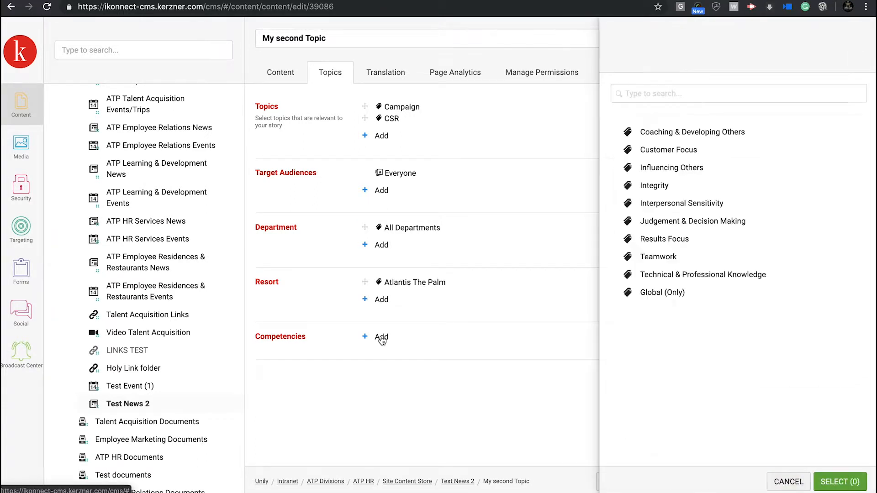
pyautogui.click(779, 479)
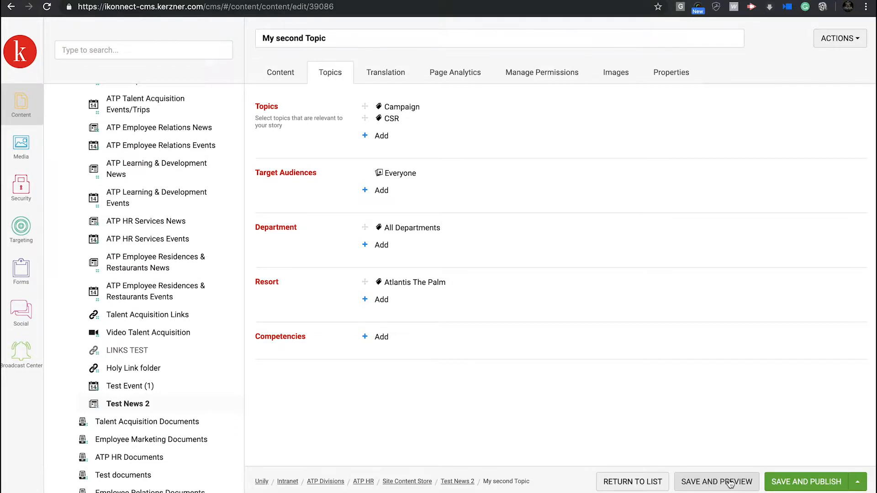
pyautogui.click(798, 482)
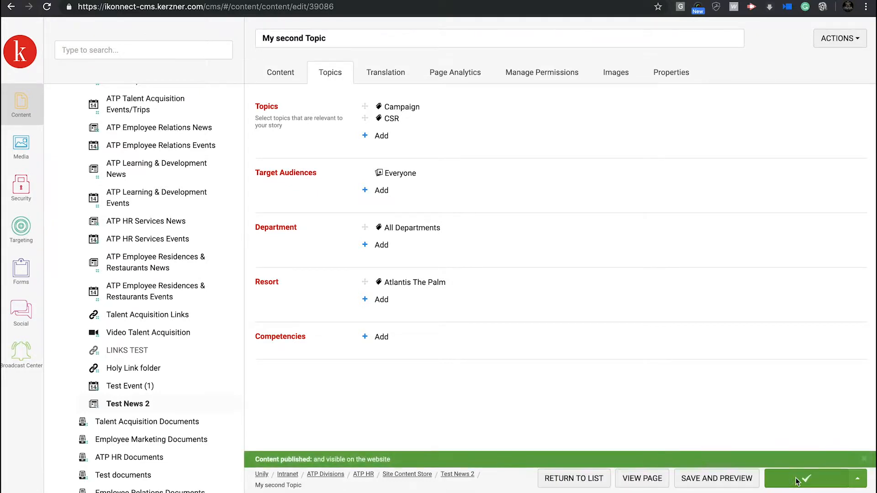
pyautogui.click(592, 480)
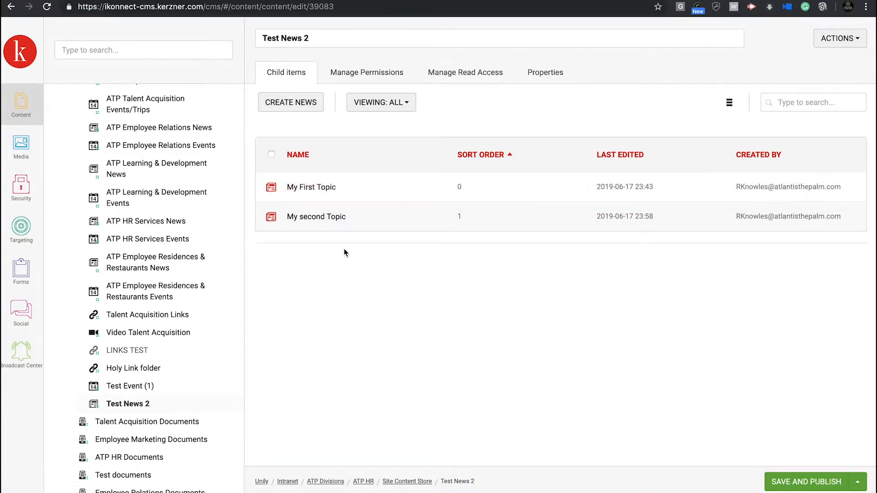
# Step: Open the ATP HR Home page from the ATP HR Pages folder and show its content layout for editing
pyautogui.scroll(3, 196, 196)
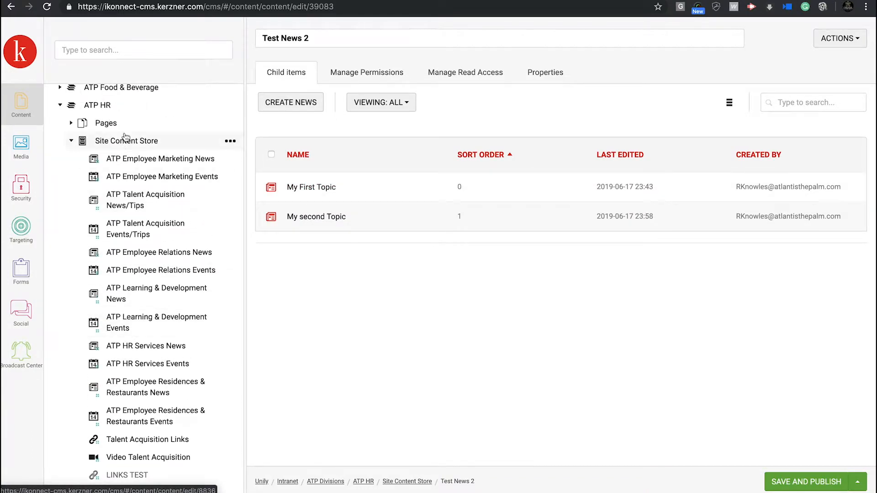
pyautogui.scroll(3, 112, 241)
pyautogui.click(109, 234)
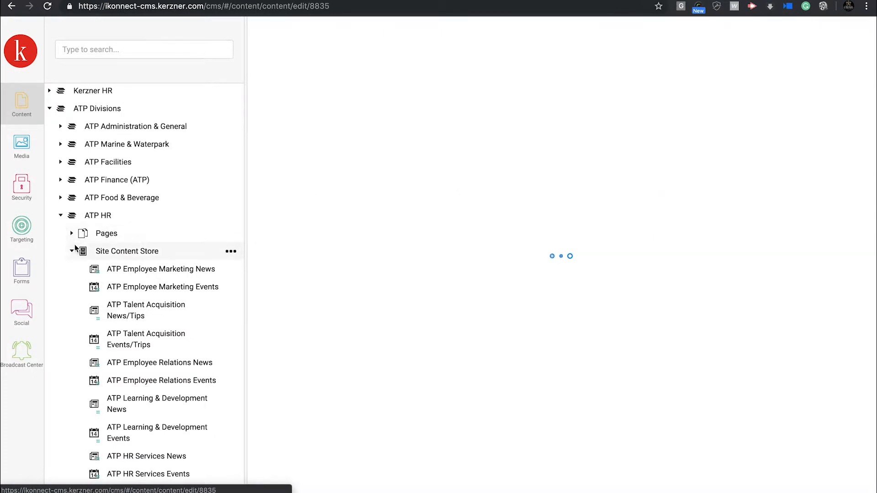
pyautogui.click(72, 251)
pyautogui.click(72, 234)
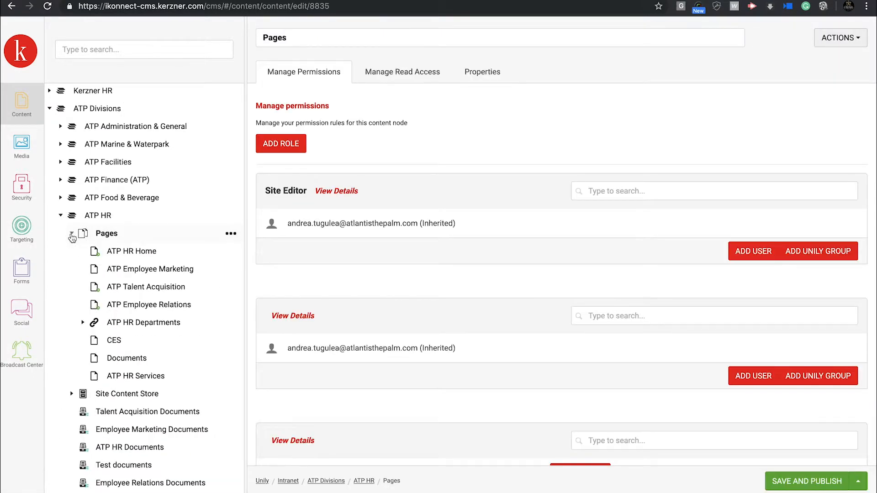
pyautogui.click(136, 254)
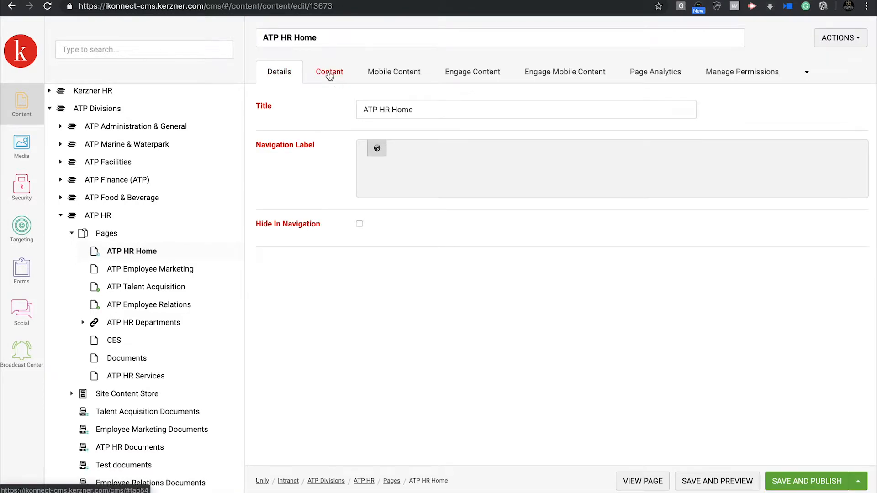
pyautogui.click(330, 74)
# Step: Add a widget below the Events Rollup on ATP HR Home, search the widget gallery for news, and choose News Rollup
pyautogui.scroll(-6, 376, 232)
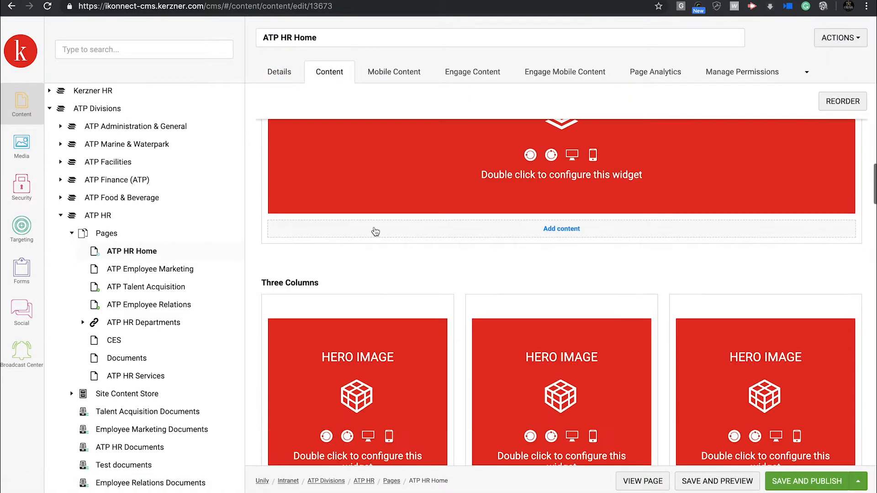
pyautogui.scroll(-10, 375, 232)
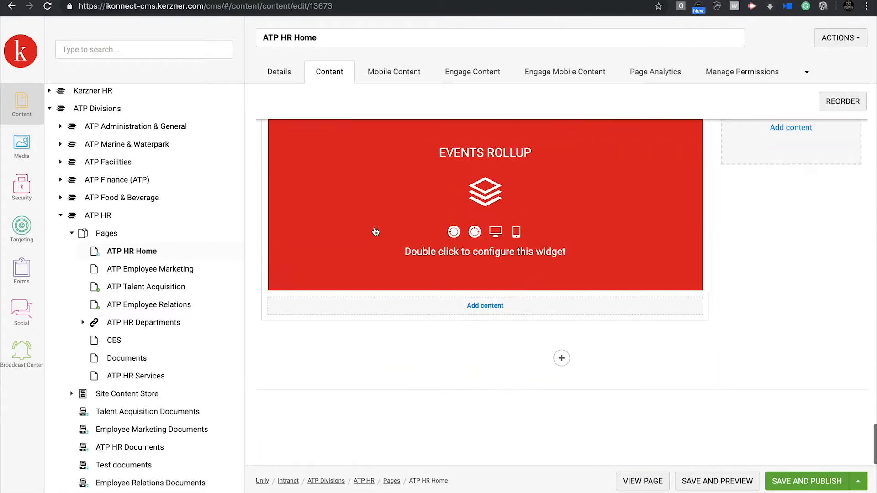
pyautogui.click(494, 305)
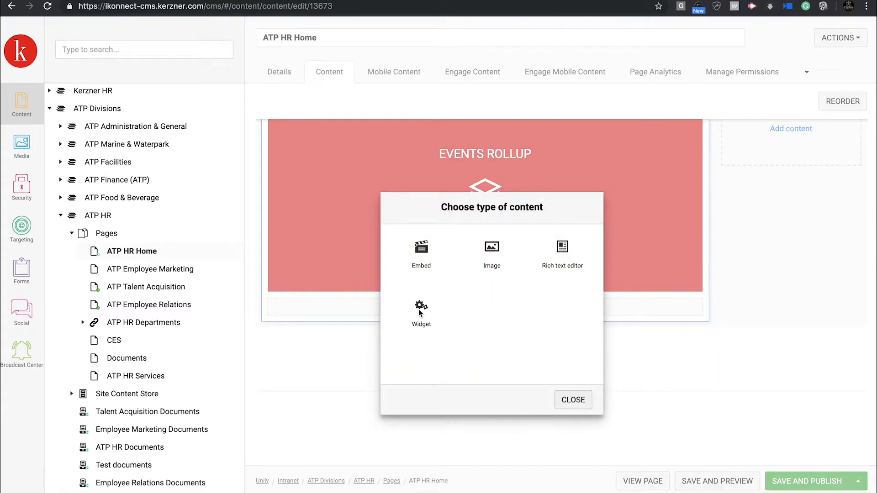
pyautogui.click(420, 312)
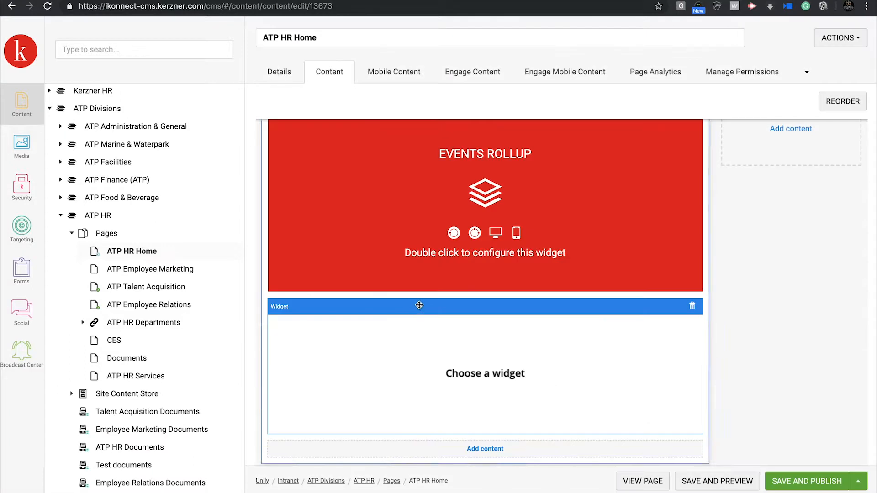
pyautogui.click(477, 389)
pyautogui.click(644, 91)
pyautogui.write('news')
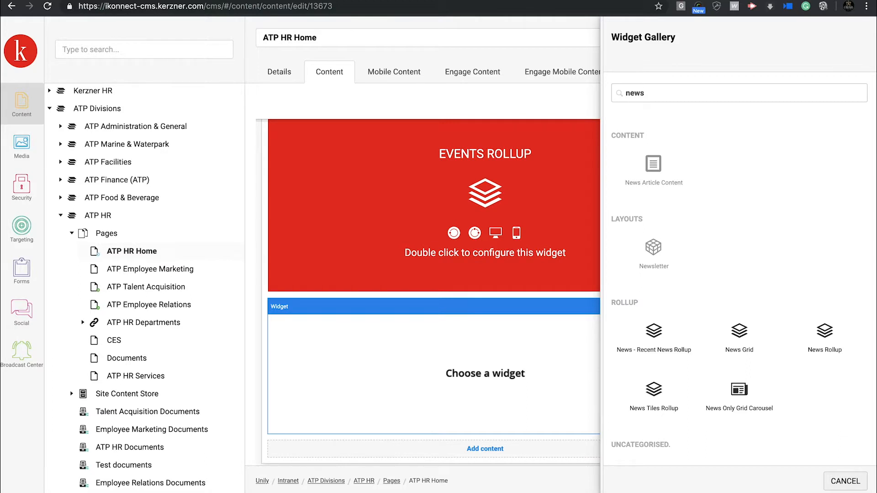
pyautogui.click(824, 344)
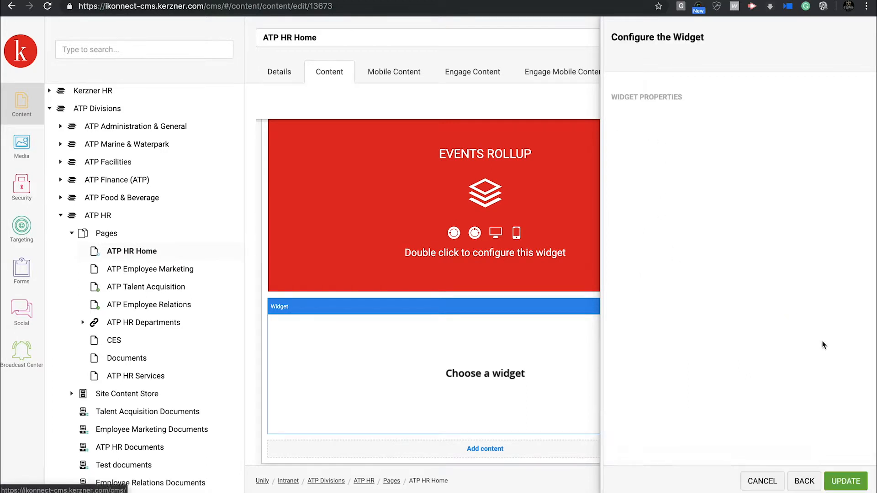
# Step: Title the News Rollup widget My news, set it to display 5 items, and add a user as its author
pyautogui.click(648, 140)
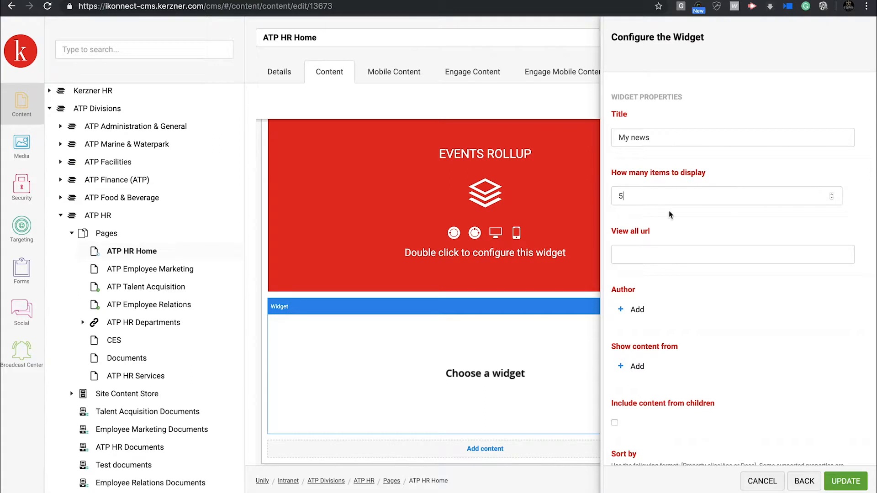
pyautogui.scroll(-2, 708, 299)
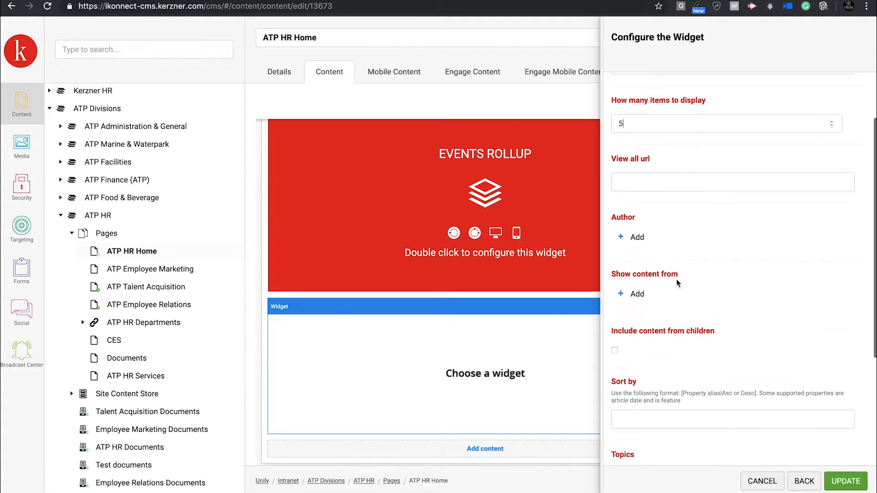
pyautogui.click(637, 237)
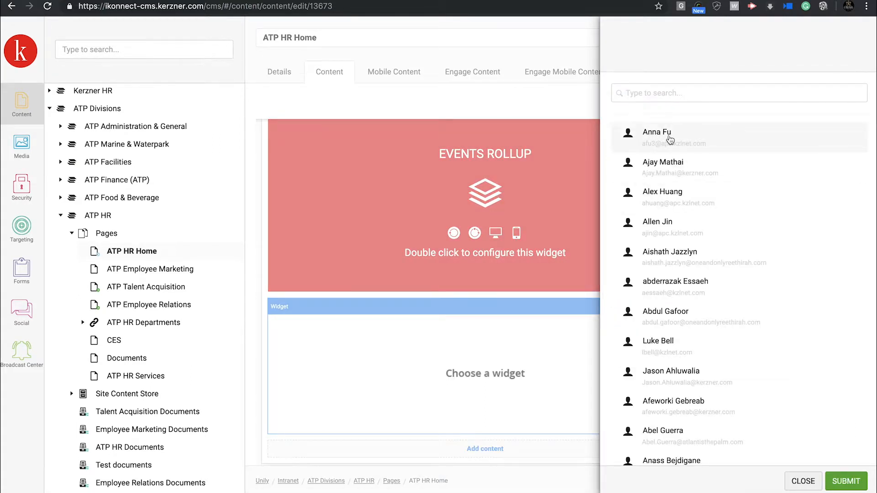
pyautogui.click(846, 481)
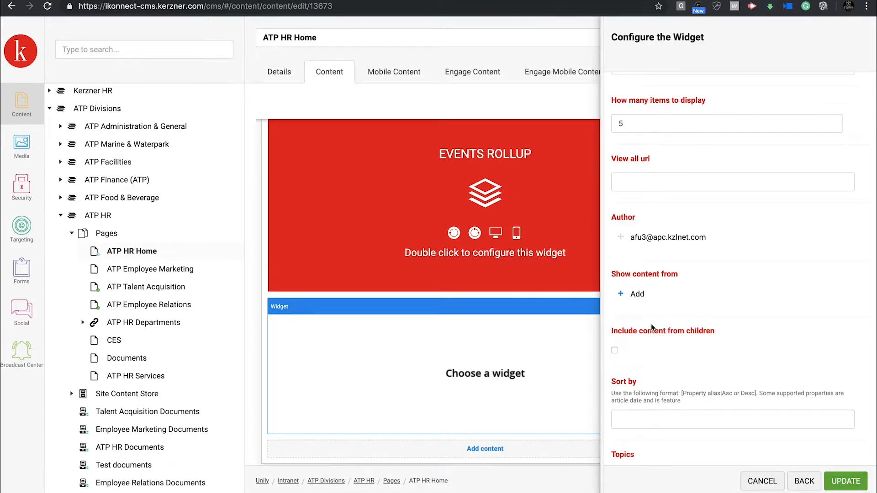
# Step: Set the widget to show content from Test News 2 in the ATP HR Site Content Store, and update the widget
pyautogui.scroll(-2, 686, 338)
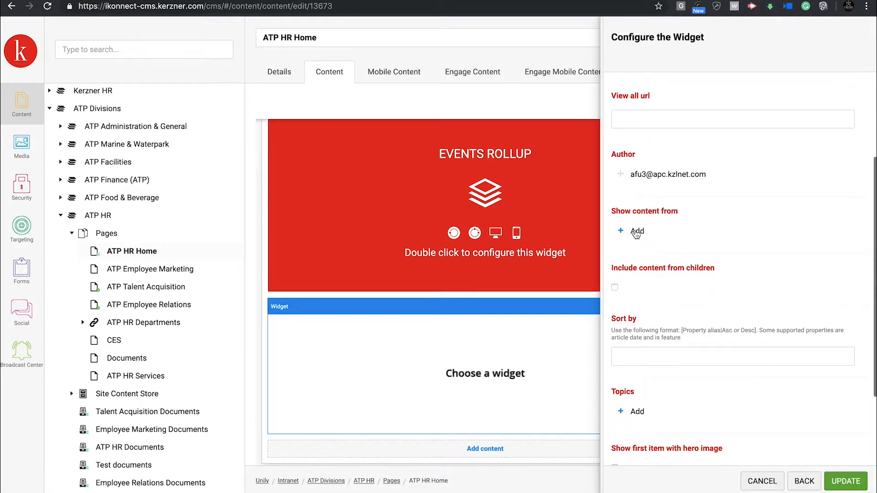
pyautogui.click(637, 234)
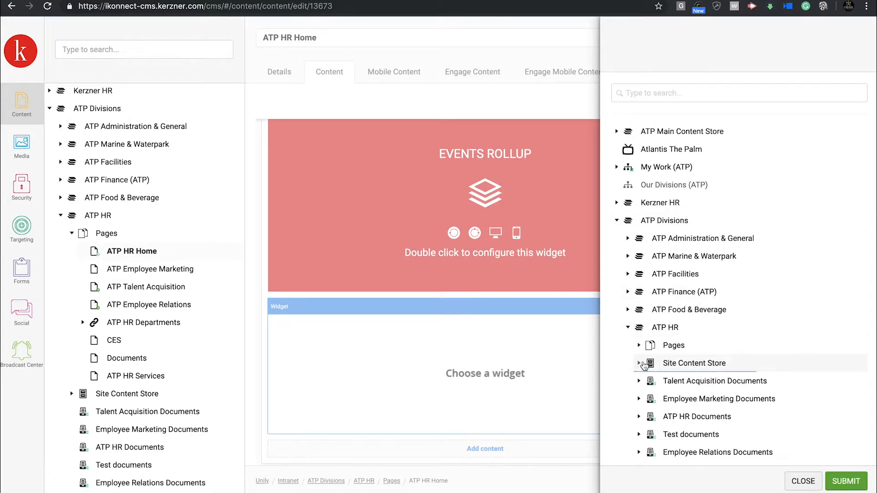
pyautogui.scroll(-7, 712, 372)
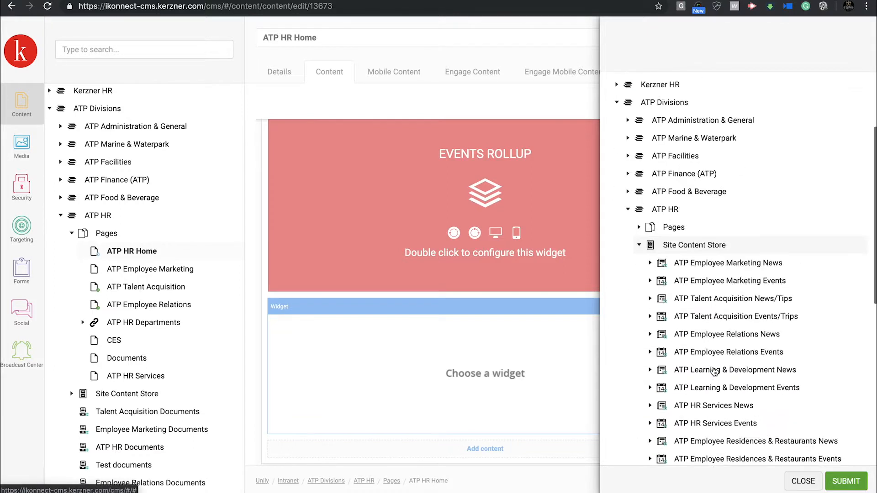
pyautogui.scroll(-1, 714, 372)
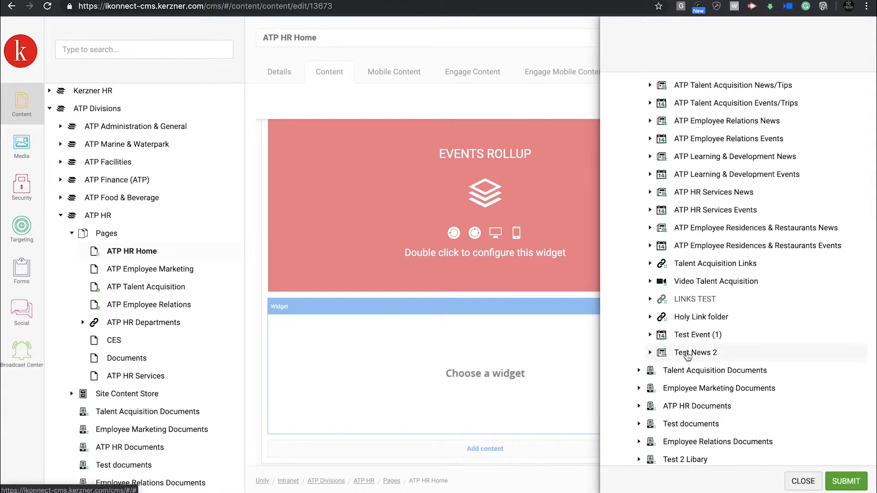
pyautogui.click(845, 482)
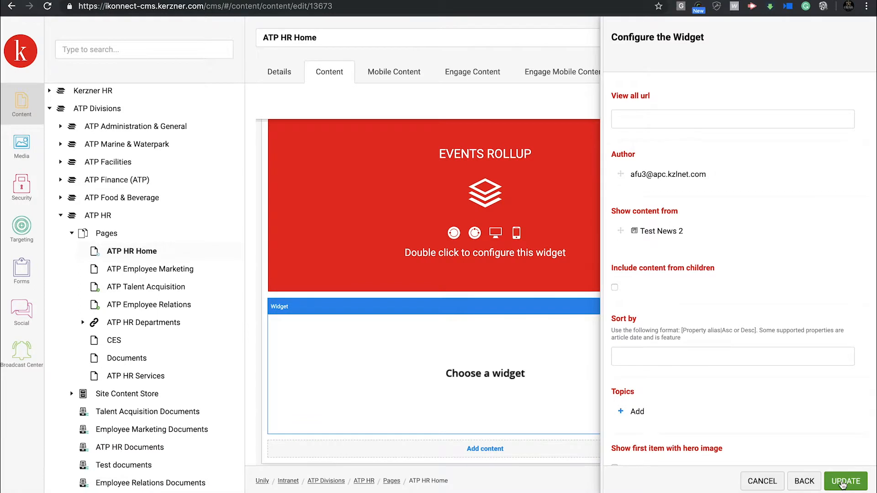
pyautogui.click(844, 481)
# Step: Save and publish the ATP HR Home page, and open its preview
pyautogui.scroll(-3, 613, 411)
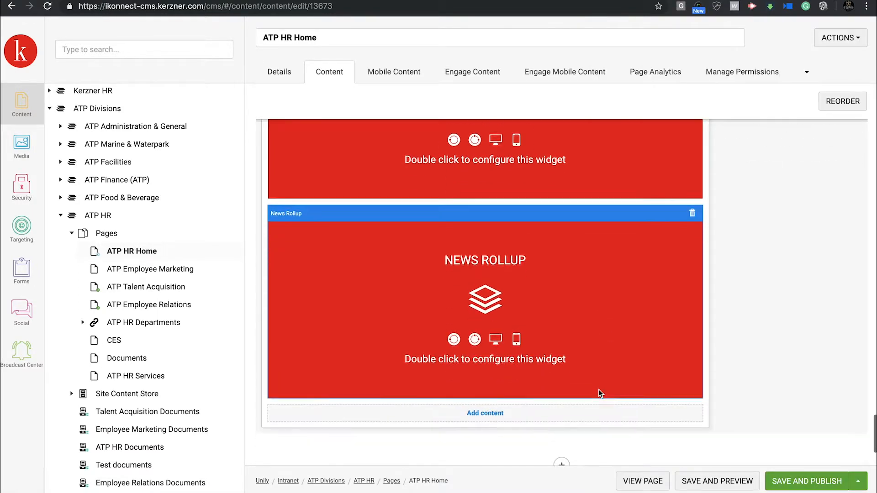
pyautogui.moveTo(726, 479); pyautogui.dragTo(746, 458)
pyautogui.click(793, 486)
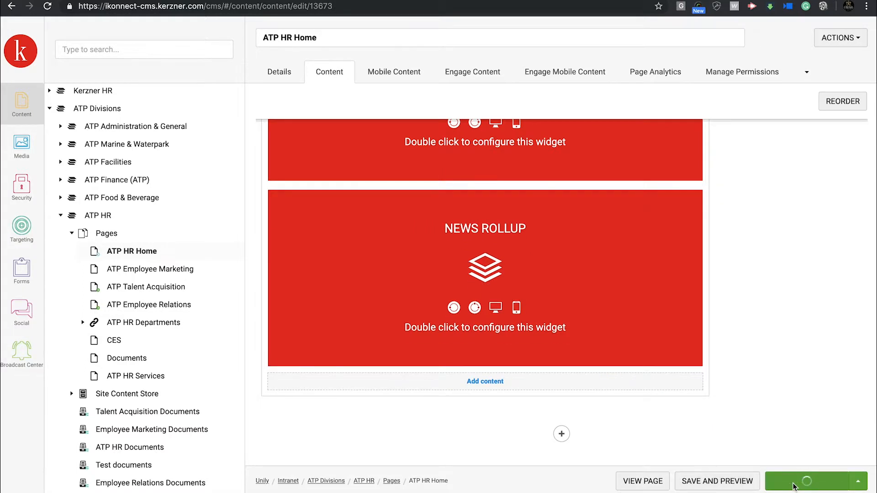
pyautogui.click(726, 482)
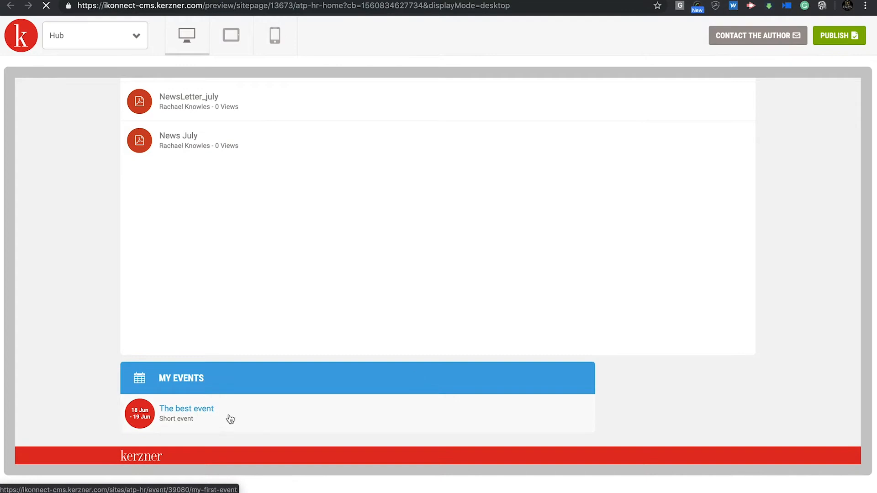
# Step: Open The best event from the My Events widget in the preview and review its event page
pyautogui.click(191, 411)
pyautogui.scroll(-3, 341, 330)
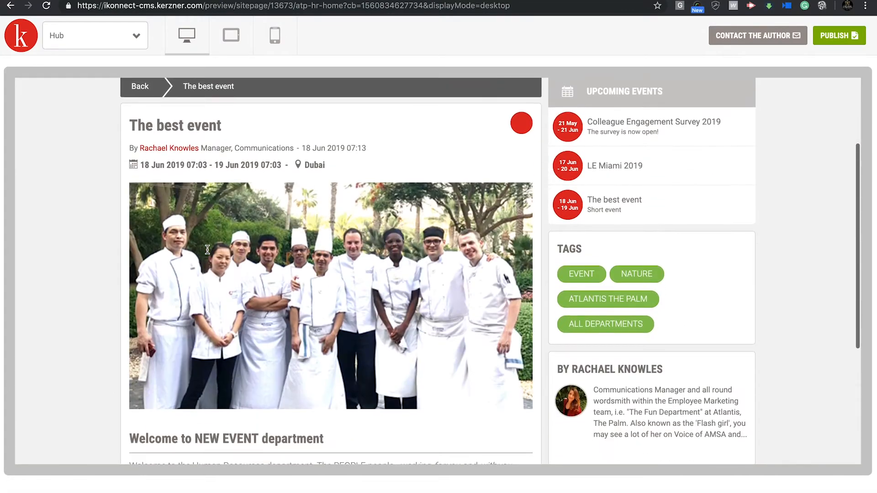
pyautogui.scroll(-3, 355, 335)
pyautogui.scroll(3, 358, 339)
pyautogui.scroll(4, 355, 335)
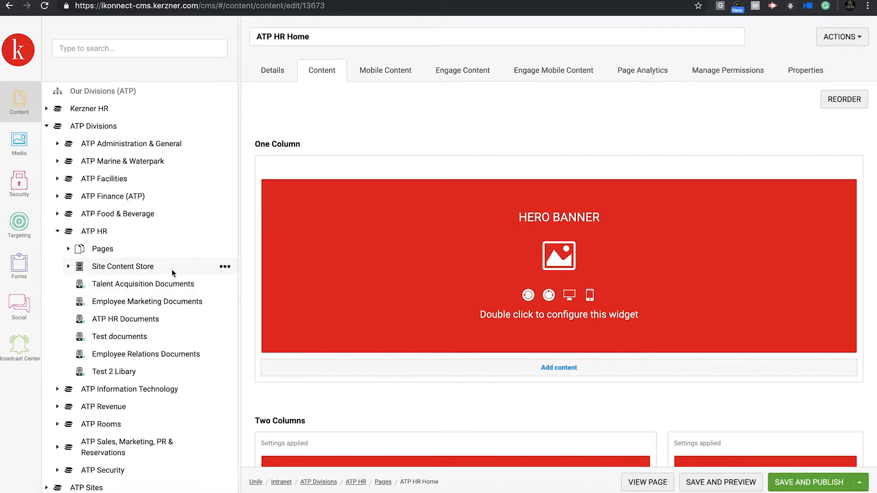
# Step: Create a link repository named Test Link in the ATP HR Site Content Store and publish it
pyautogui.click(225, 267)
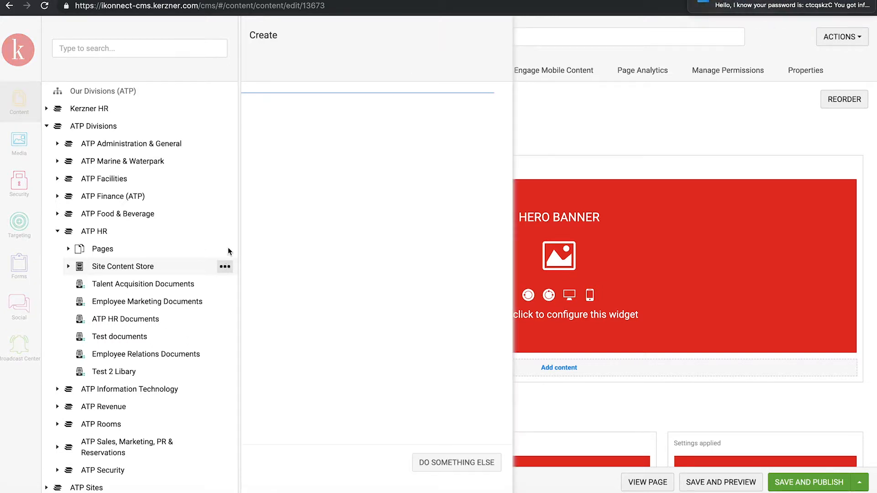
pyautogui.click(322, 321)
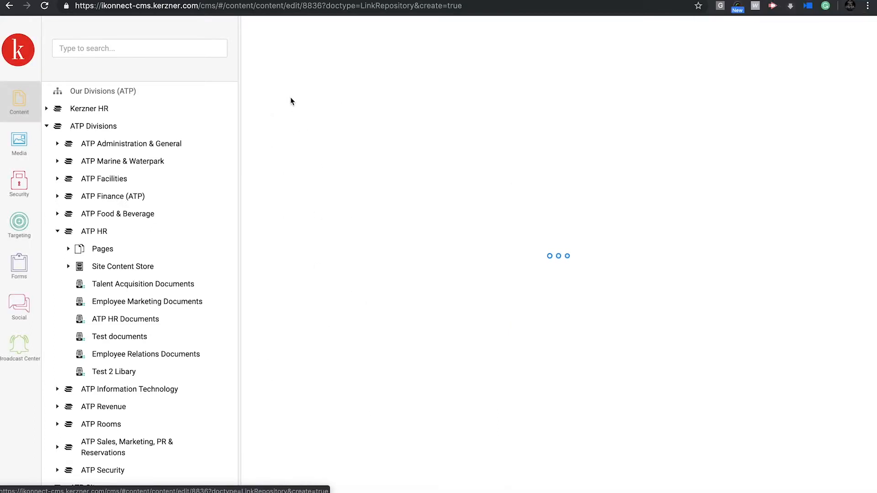
pyautogui.click(286, 39)
pyautogui.write('Test Link')
pyautogui.click(822, 481)
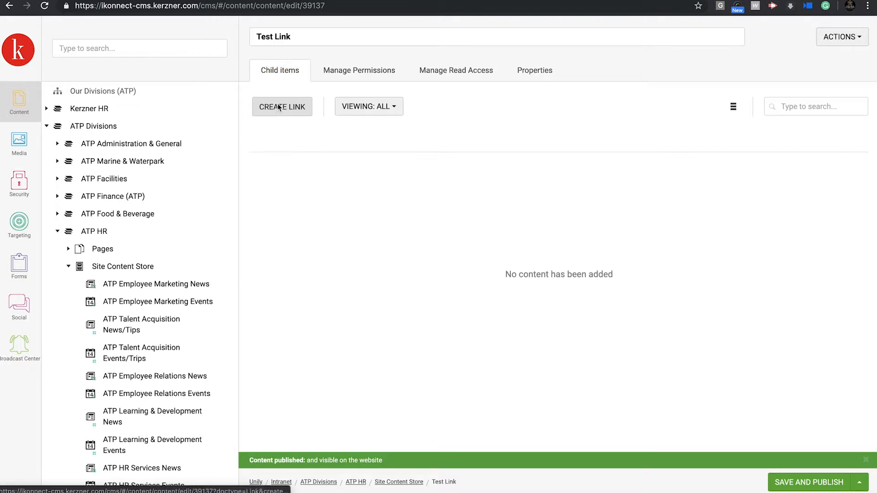
# Step: Create a link in Test Link with the name and title My Links and the description Description
pyautogui.click(282, 108)
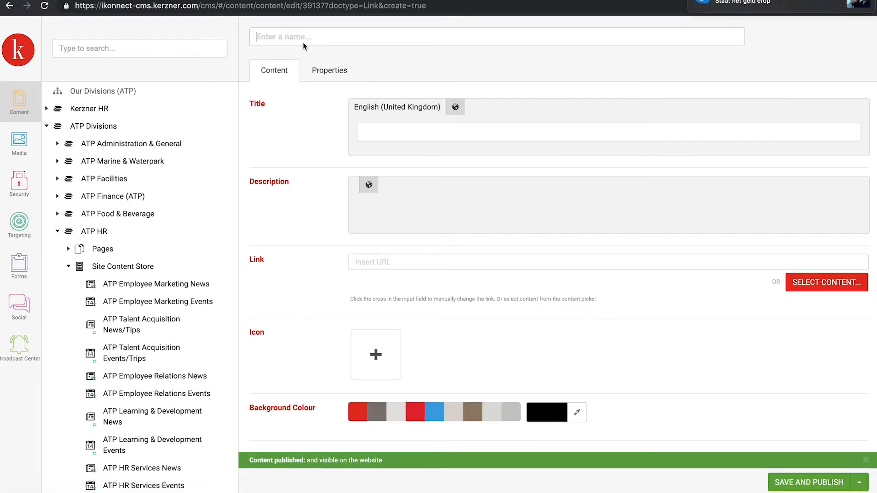
pyautogui.write('My Links')
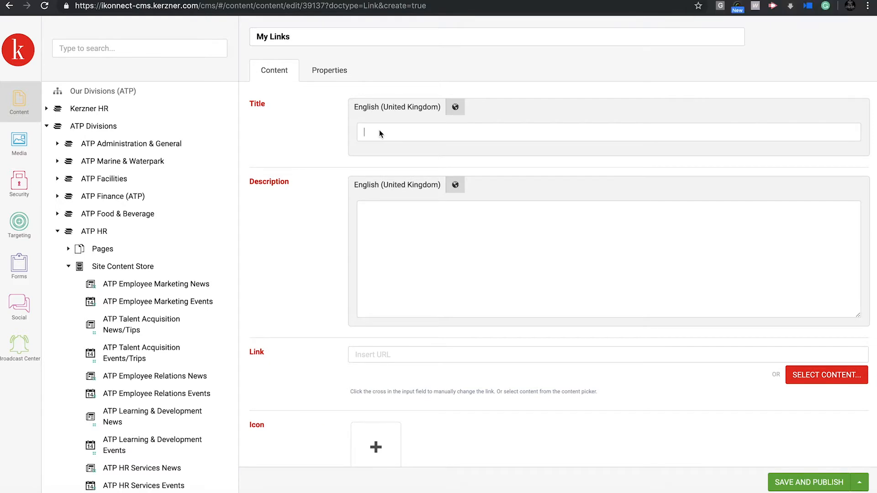
pyautogui.write('My Links')
pyautogui.click(401, 234)
pyautogui.write('Description')
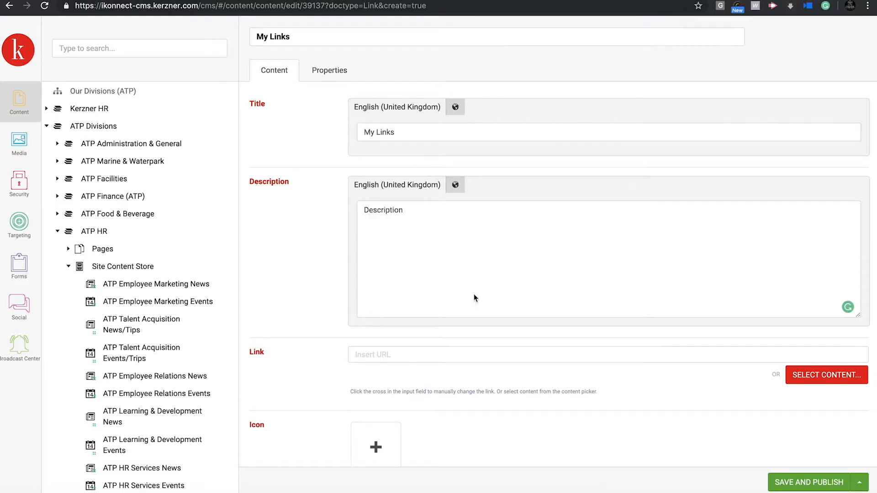
# Step: Point the My Links link to the Documents page under ATP HR Pages, save and publish it, and return to the repository
pyautogui.click(827, 375)
pyautogui.click(622, 217)
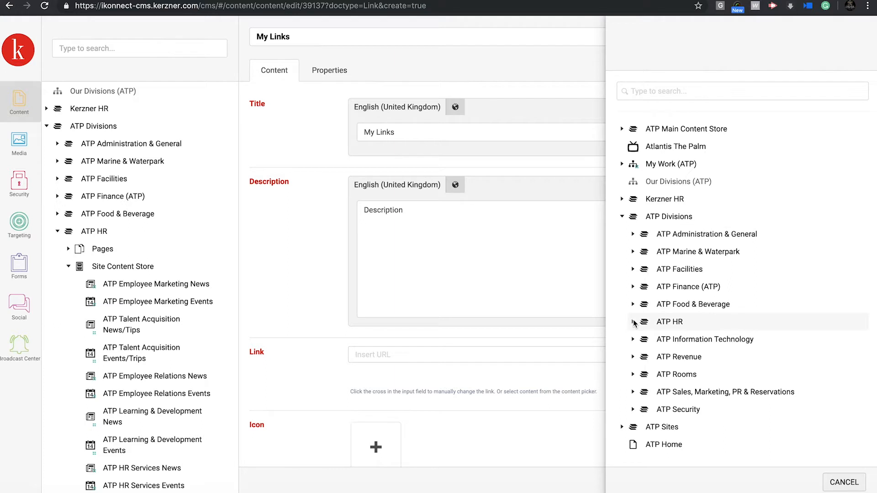
pyautogui.click(633, 322)
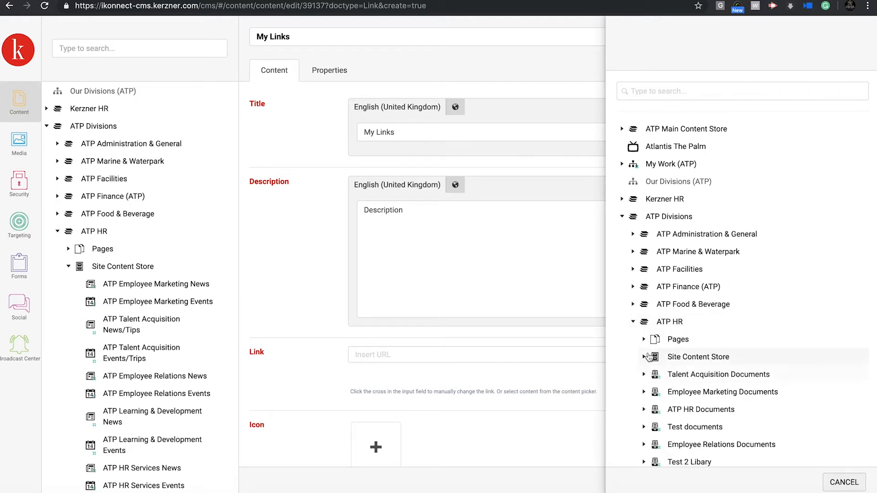
pyautogui.click(644, 340)
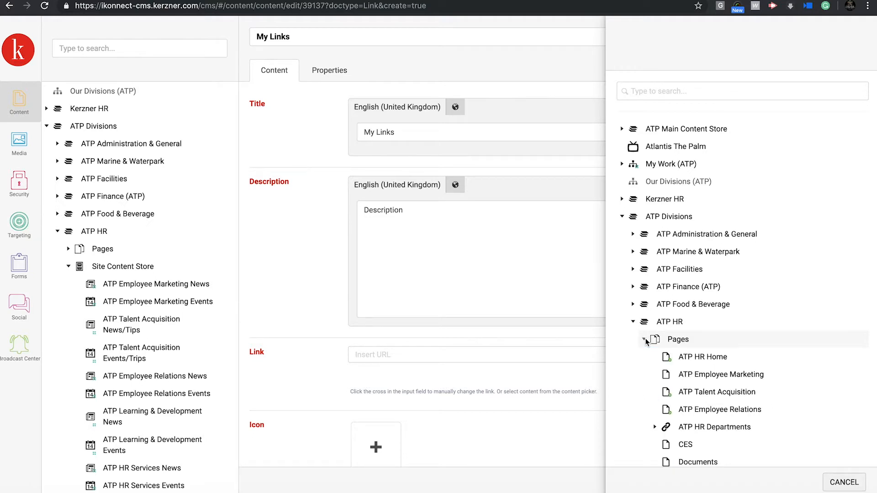
pyautogui.click(697, 462)
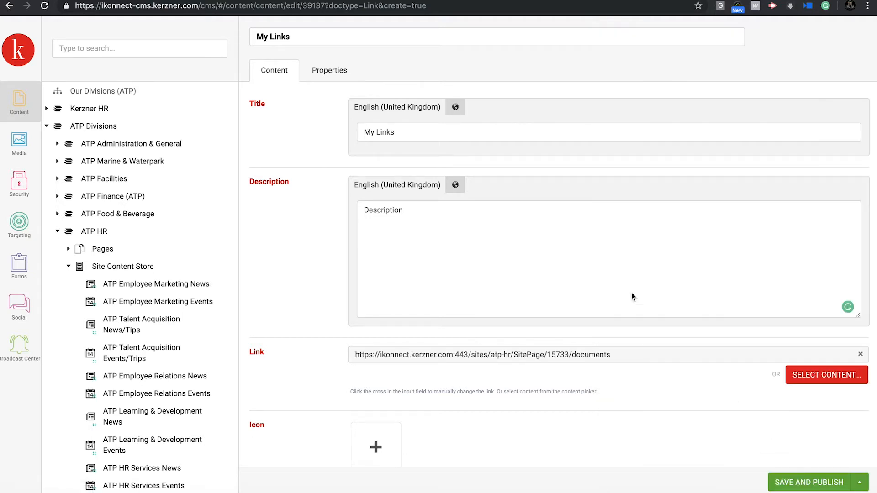
pyautogui.scroll(-3, 633, 296)
pyautogui.click(810, 483)
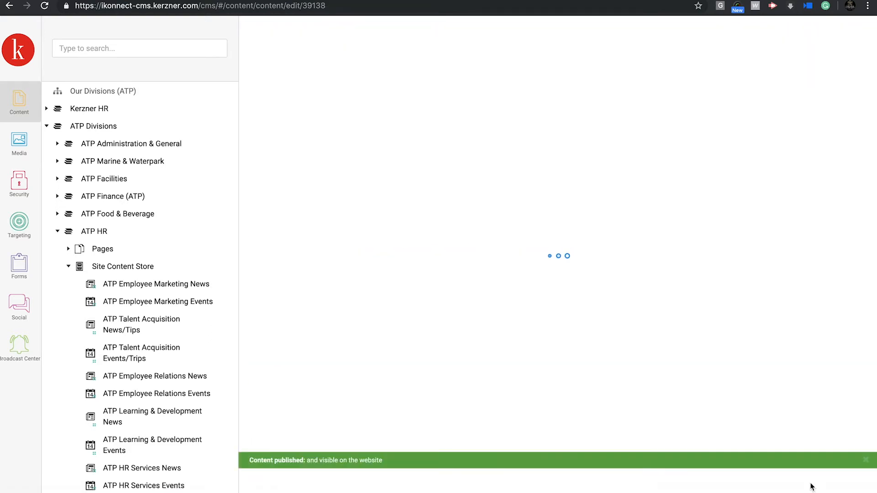
pyautogui.click(741, 480)
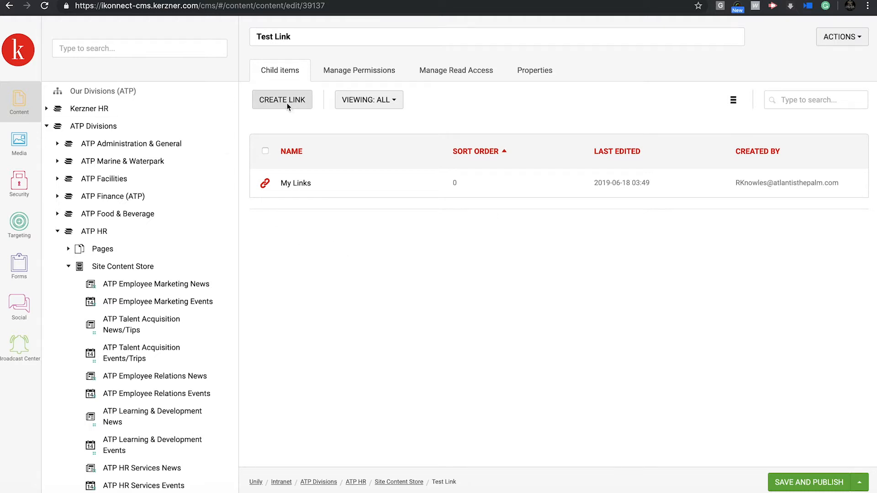
# Step: Add a widget below the Events Rollup on ATP HR Home, search the gallery for ess, and choose Essential Links
pyautogui.click(69, 266)
pyautogui.click(69, 249)
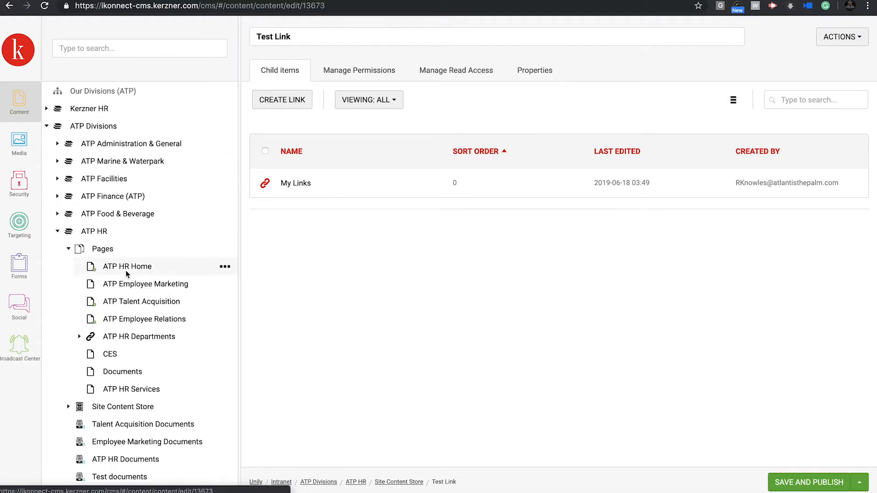
pyautogui.click(125, 269)
pyautogui.click(321, 73)
pyautogui.scroll(-15, 472, 349)
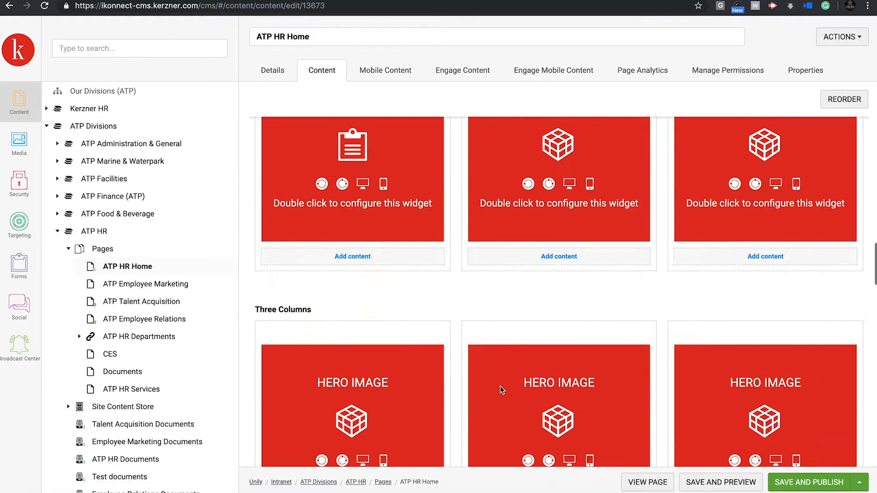
pyautogui.click(492, 312)
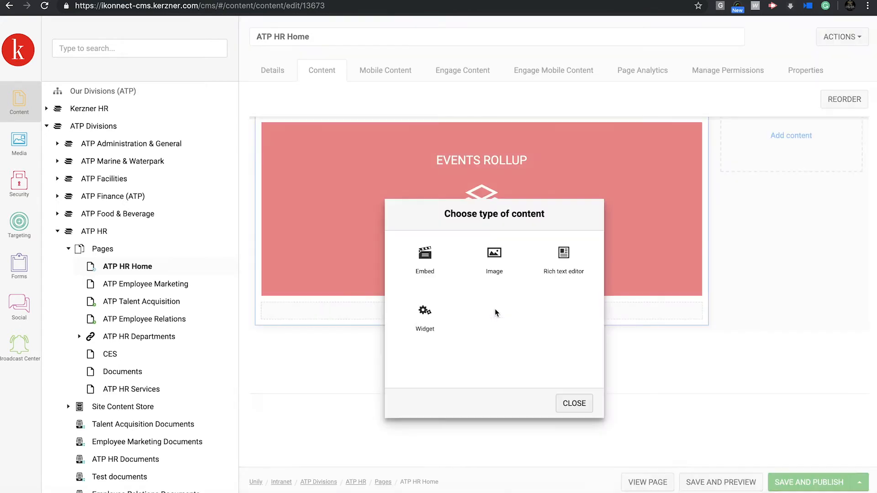
pyautogui.click(425, 321)
pyautogui.write('ess')
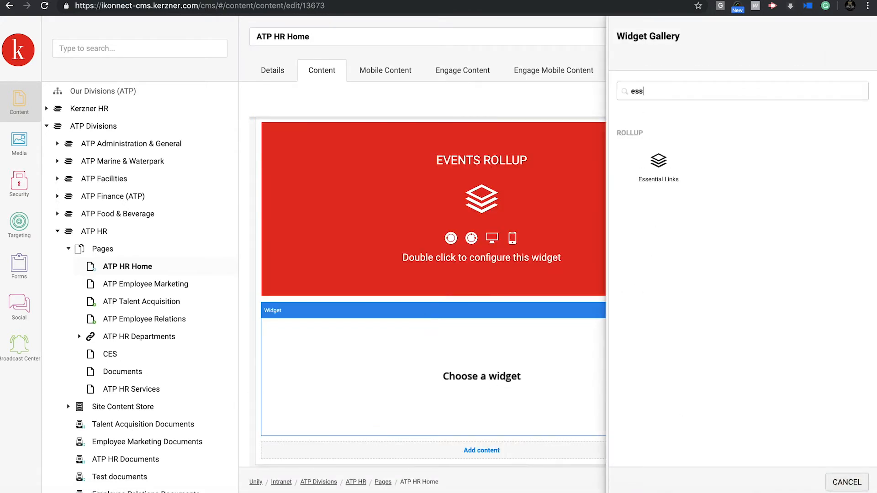
pyautogui.click(670, 160)
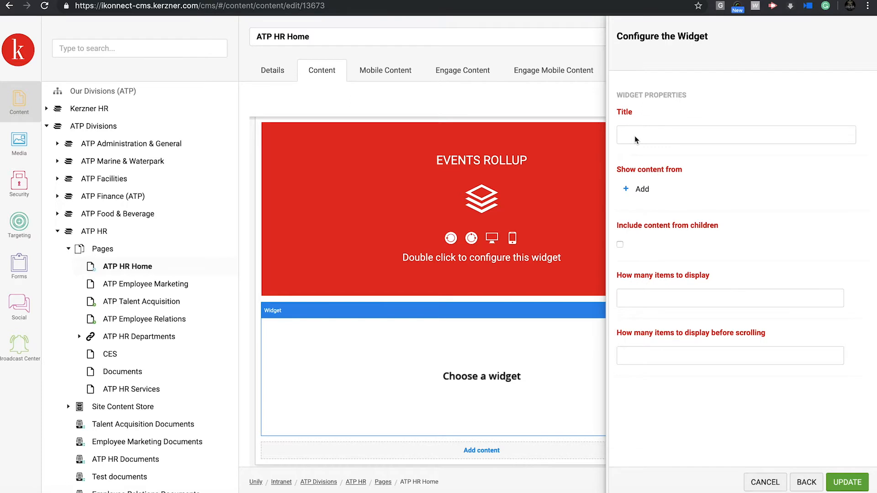
# Step: Title the widget Our Department links and set it to show content from Test Link in the ATP HR Site Content Store
pyautogui.write('Our Department links')
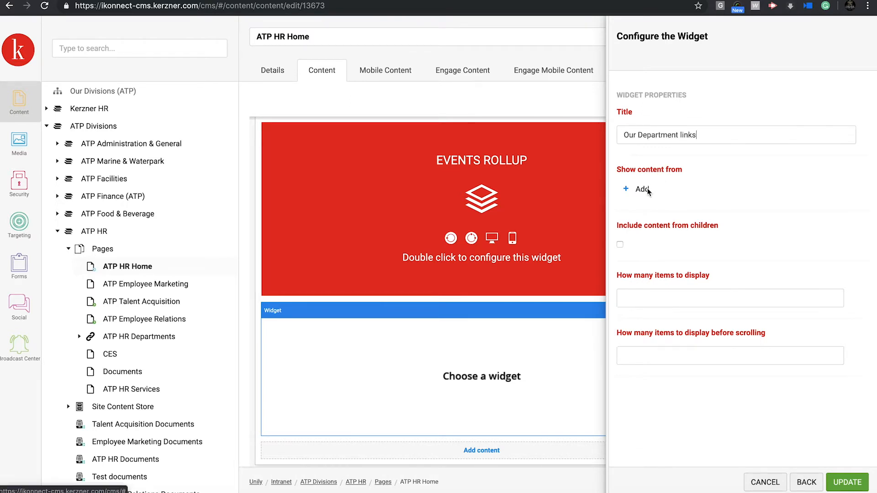
pyautogui.click(640, 188)
pyautogui.click(622, 216)
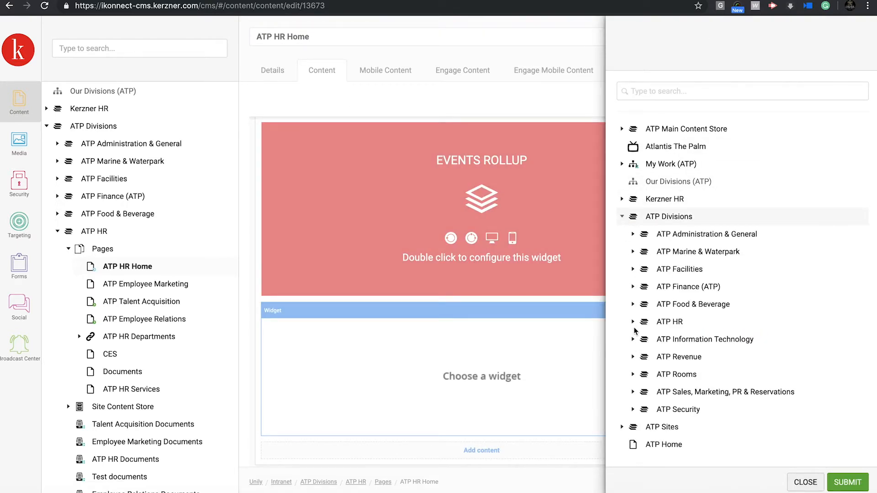
pyautogui.click(633, 325)
pyautogui.click(644, 357)
pyautogui.scroll(-7, 723, 395)
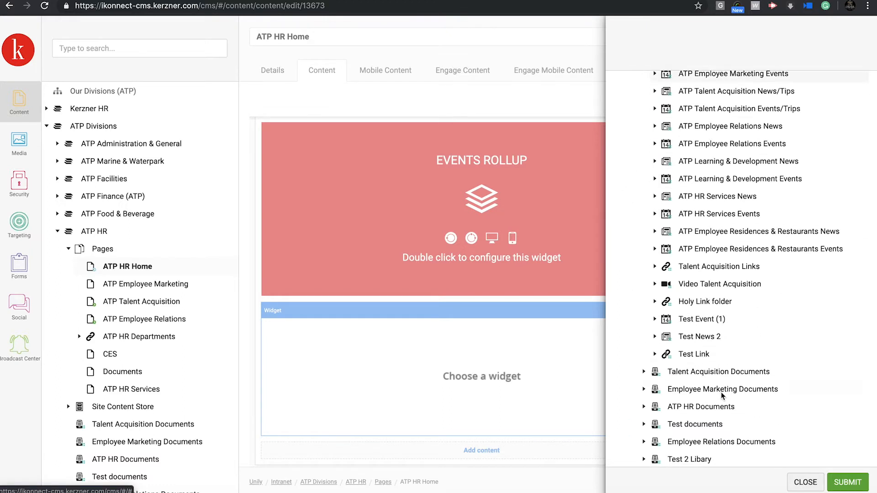
pyautogui.click(692, 354)
# Step: Set the Essential Links widget to display 3 items and update it
pyautogui.click(678, 300)
pyautogui.write('3')
pyautogui.click(687, 354)
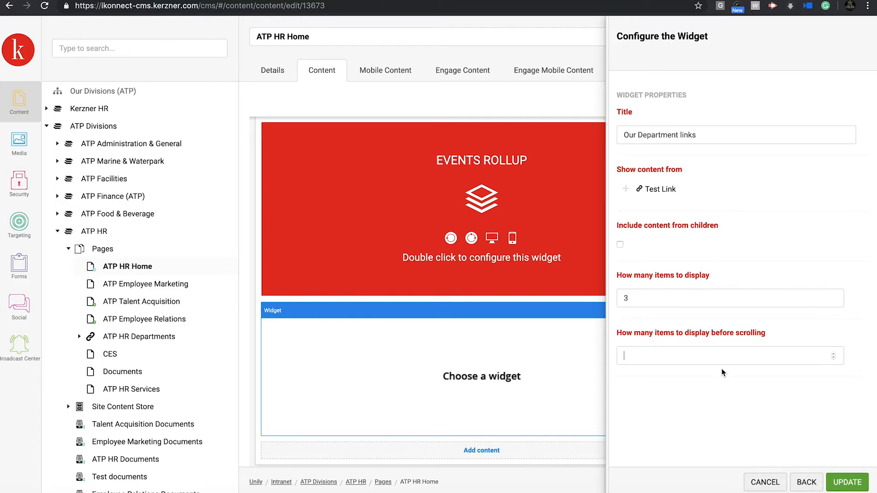
pyautogui.click(847, 483)
# Step: Save and preview ATP HR Home, try the My Links entry under Our Department Links, and return to the page editor
pyautogui.click(735, 483)
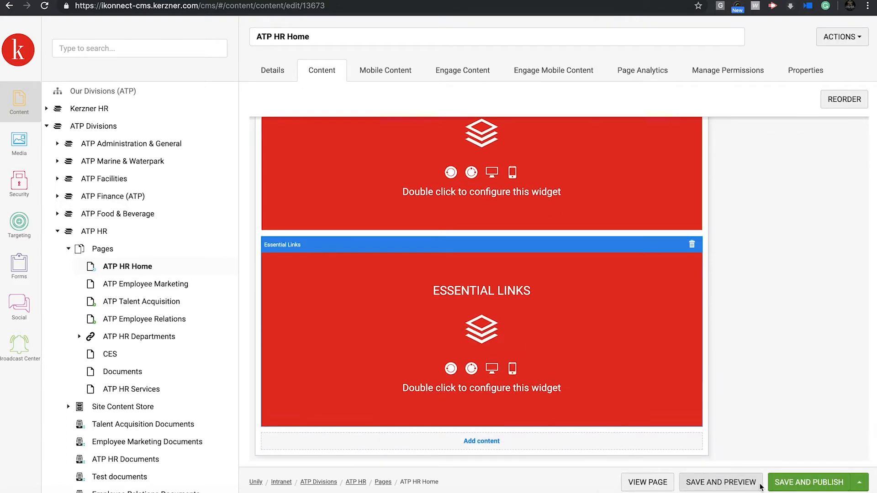
pyautogui.scroll(-4, 732, 391)
pyautogui.scroll(-15, 731, 388)
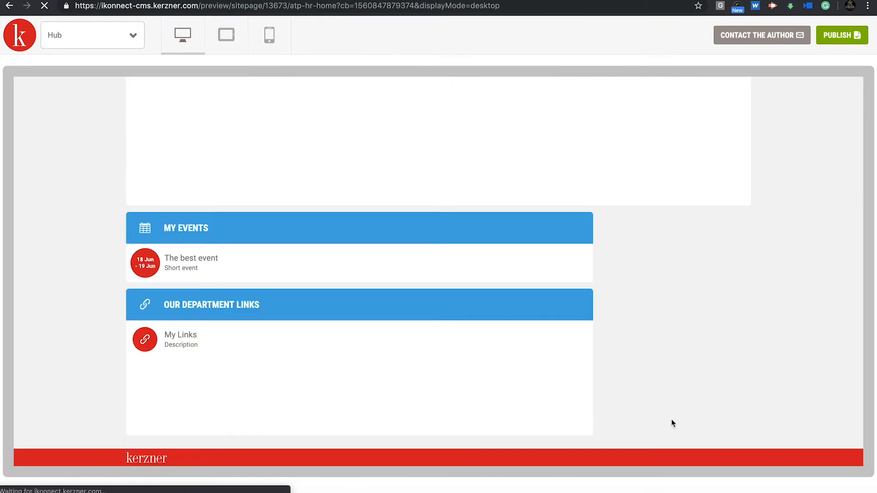
pyautogui.click(184, 338)
pyautogui.click(257, 1)
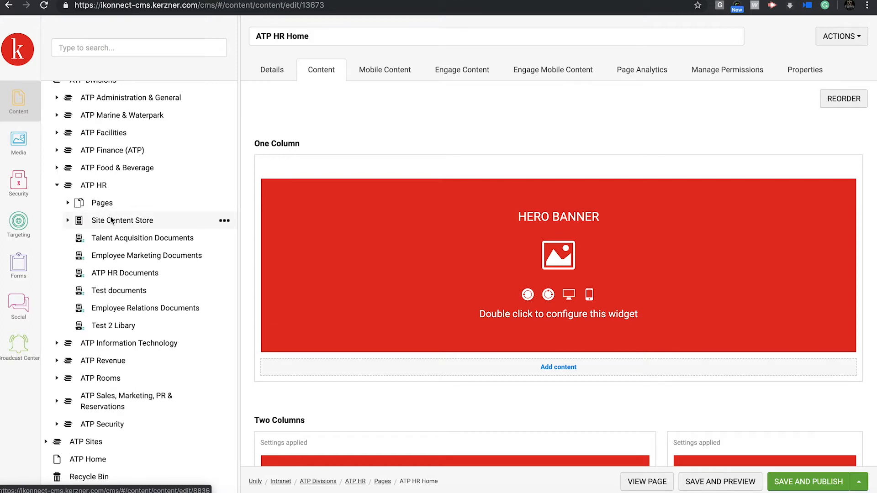
# Step: Look through the repositories in the ATP HR Site Content Store, opening LINKS TEST and Test Event (1)
pyautogui.scroll(1, 111, 216)
pyautogui.scroll(-1, 110, 216)
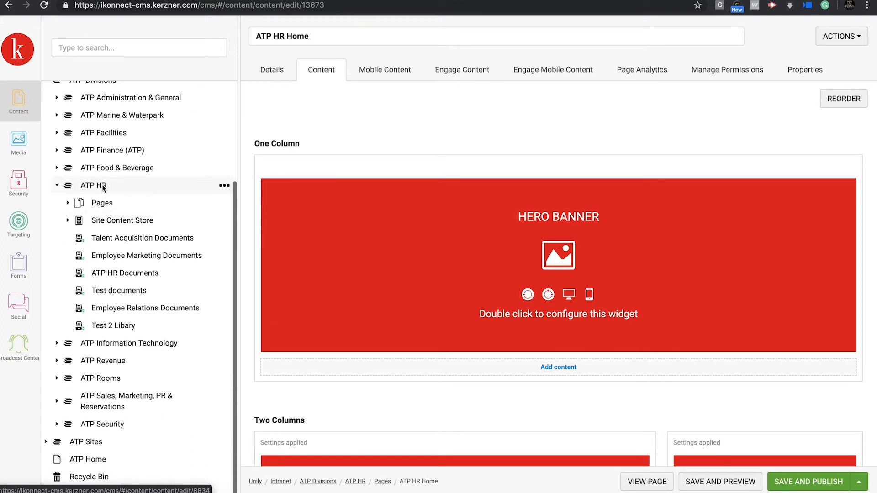
pyautogui.click(69, 221)
pyautogui.scroll(-10, 117, 229)
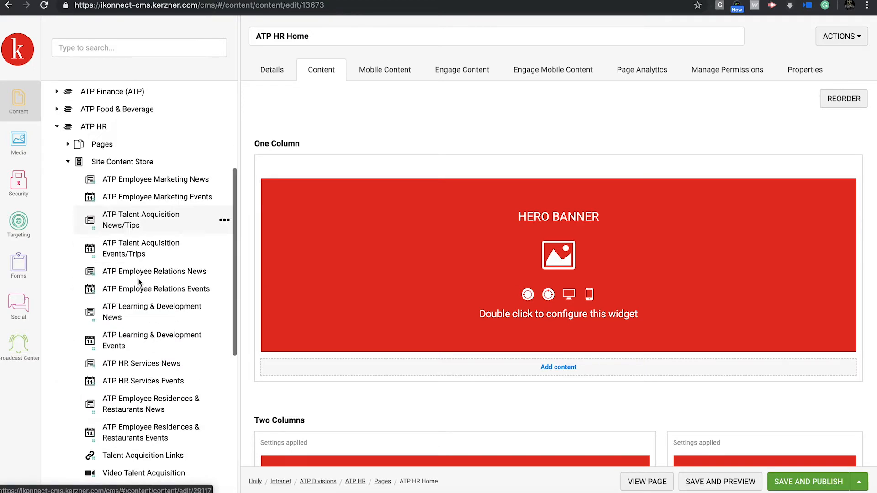
pyautogui.click(132, 289)
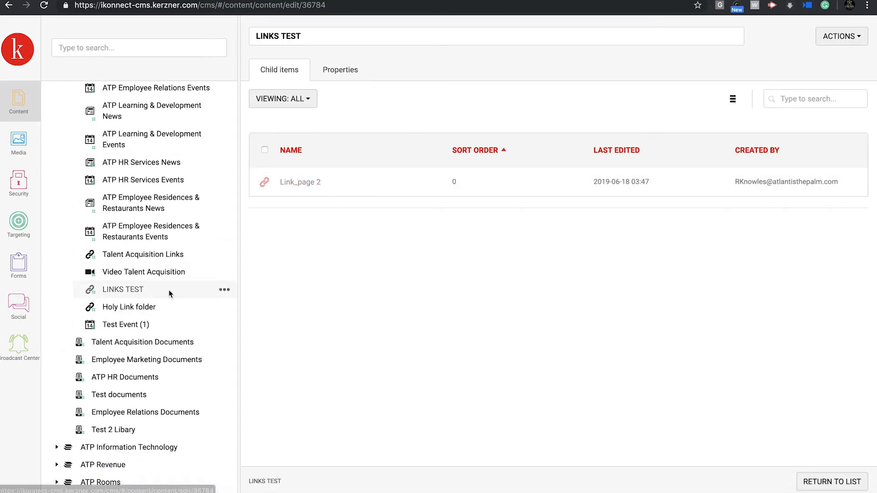
pyautogui.click(133, 325)
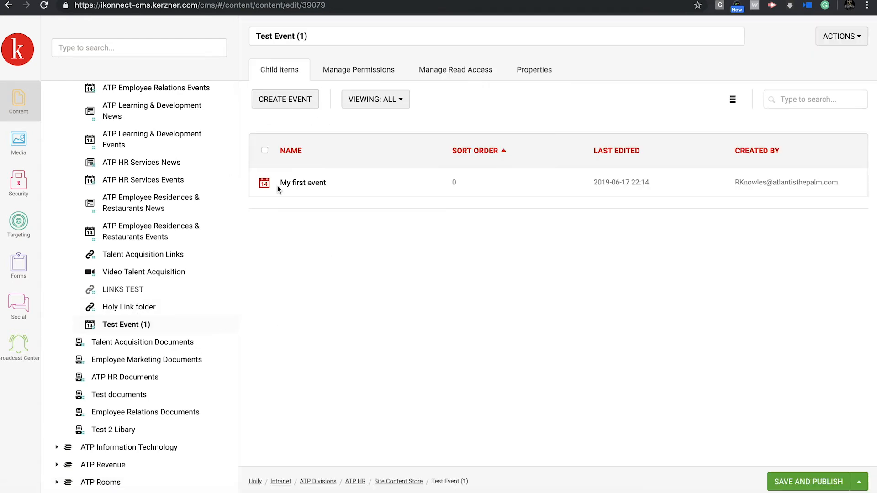
pyautogui.scroll(3, 192, 215)
pyautogui.scroll(4, 181, 178)
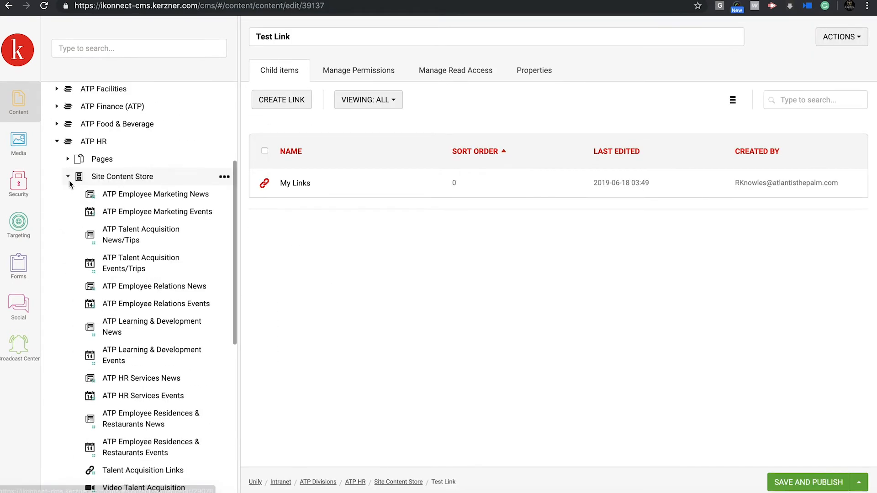
# Step: Collapse the Site Content Store and view the Document Library, Site Content Store and Pages items under ATP HR
pyautogui.click(67, 177)
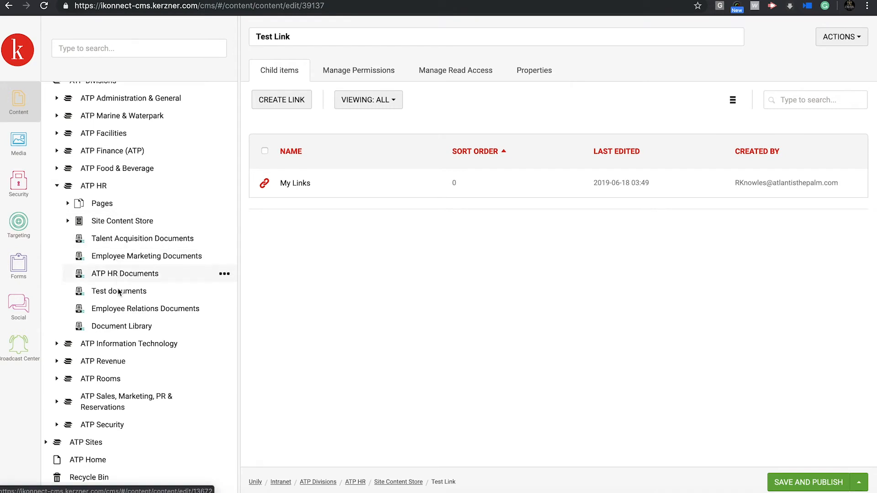
pyautogui.click(130, 325)
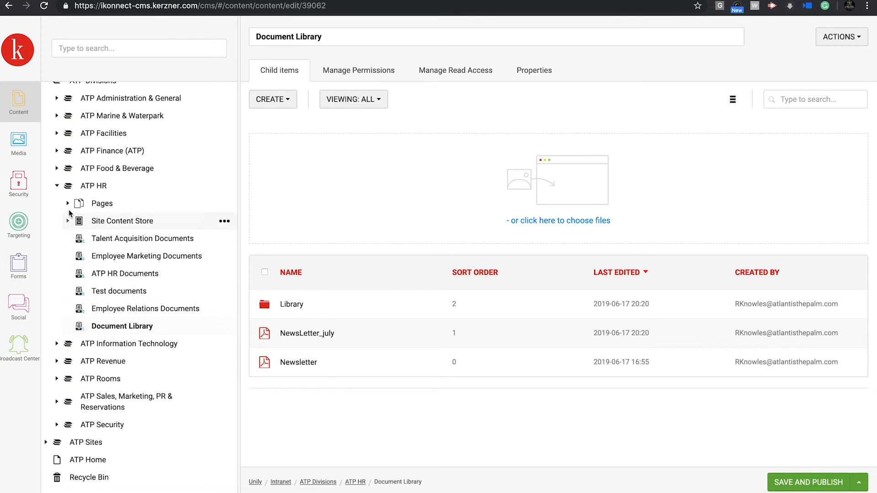
pyautogui.click(98, 221)
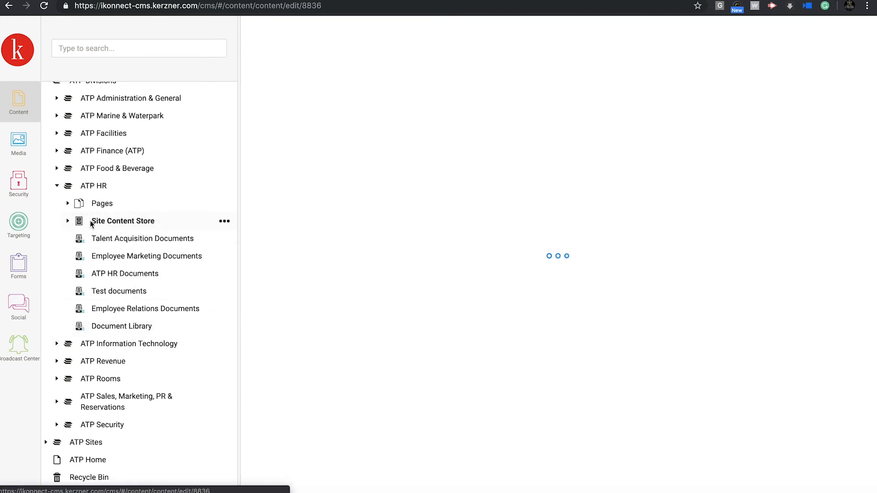
pyautogui.click(68, 204)
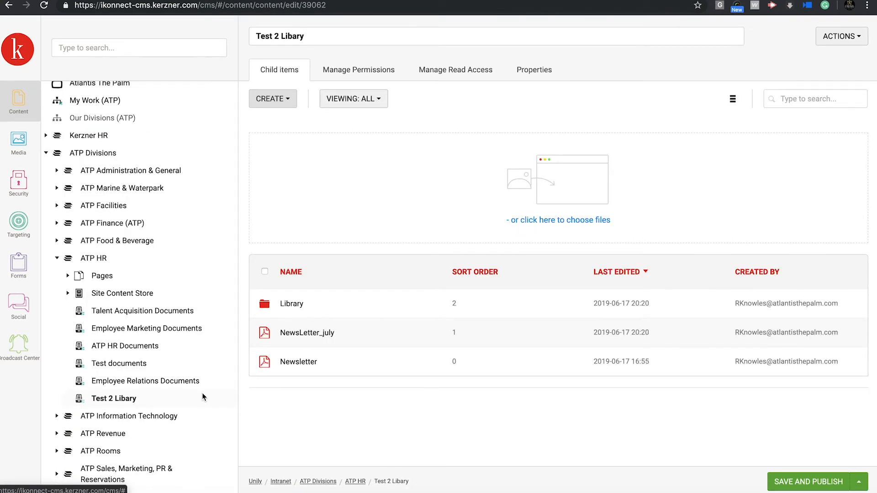
# Step: Review the ATP HR Home preview from the Human Resources banner down to the HR Policies and HR Forms widgets
pyautogui.scroll(-1, 202, 393)
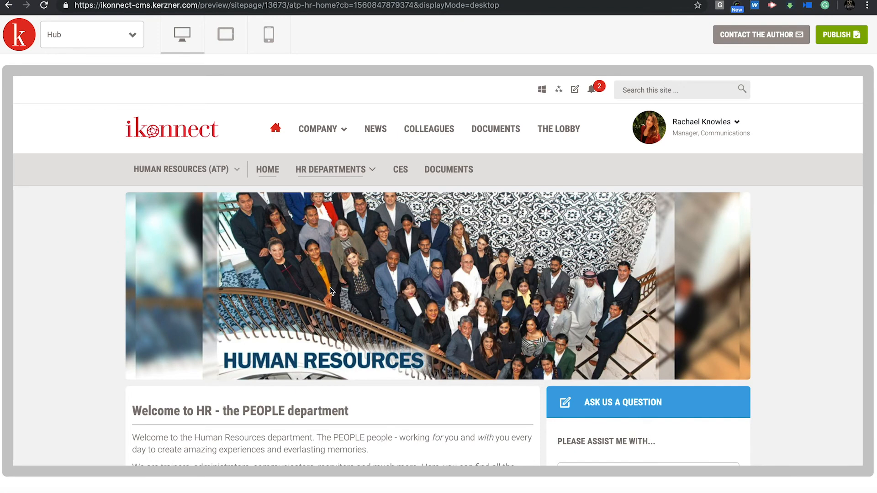
pyautogui.scroll(-7, 331, 291)
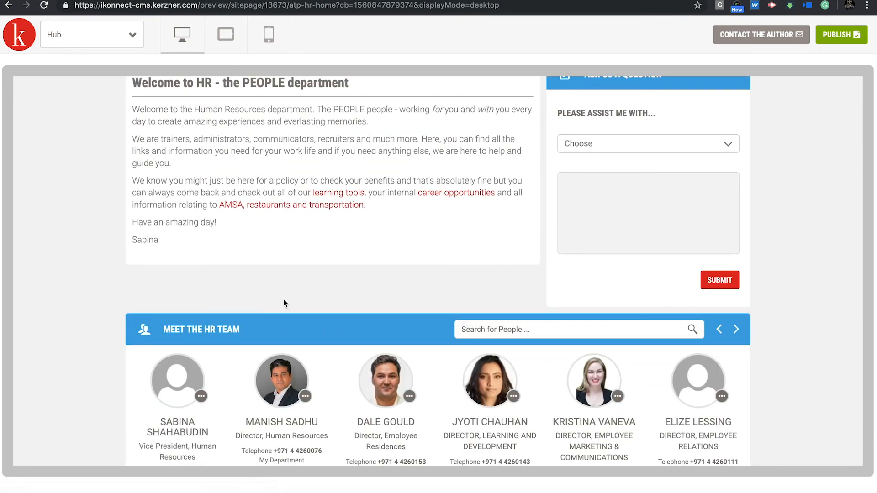
pyautogui.scroll(-3, 284, 303)
pyautogui.scroll(-5, 284, 299)
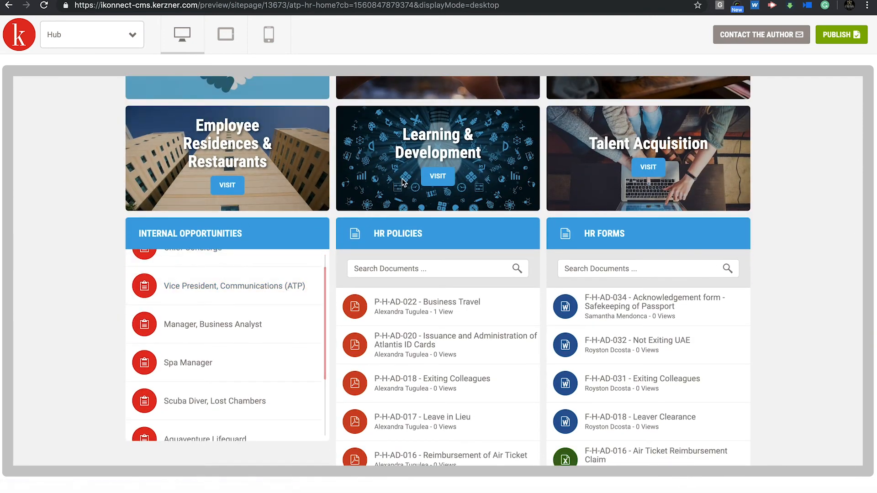
pyautogui.scroll(1, 524, 74)
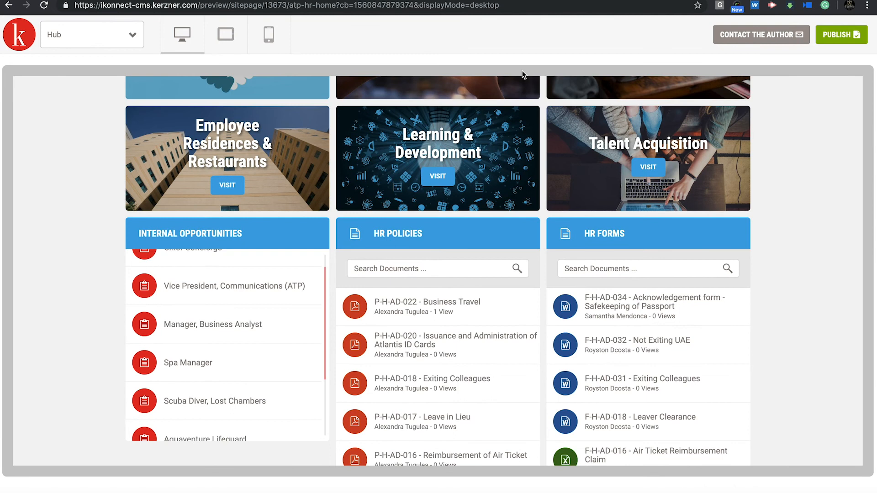